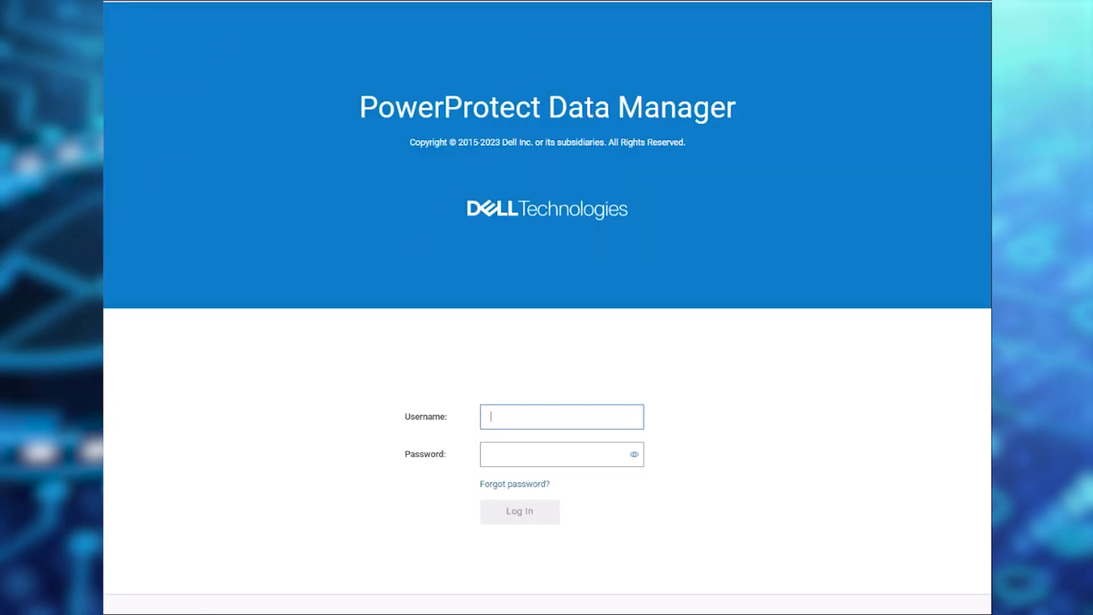
- Focus the Username field on the PowerProtect Data Manager login page
left_click(517, 412)
- Finish entering the username, fill in the account password, and sign in
type("admin")
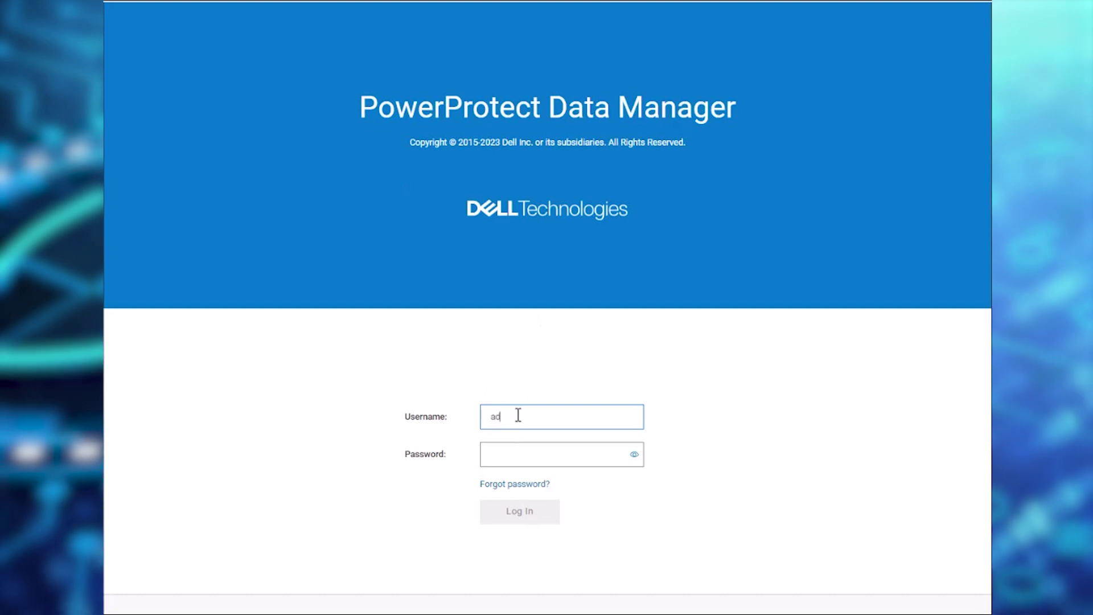
key("Tab")
type("********")
key("Return")
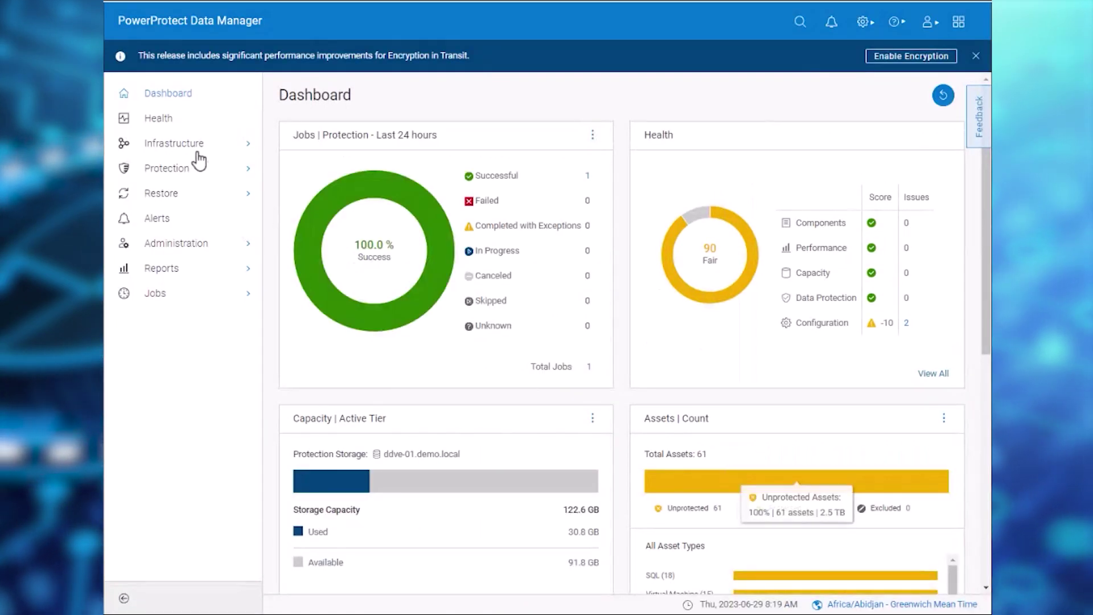
- Show Application Agents with the Throttling column widened and win-01.demo.local selected
left_click(185, 149)
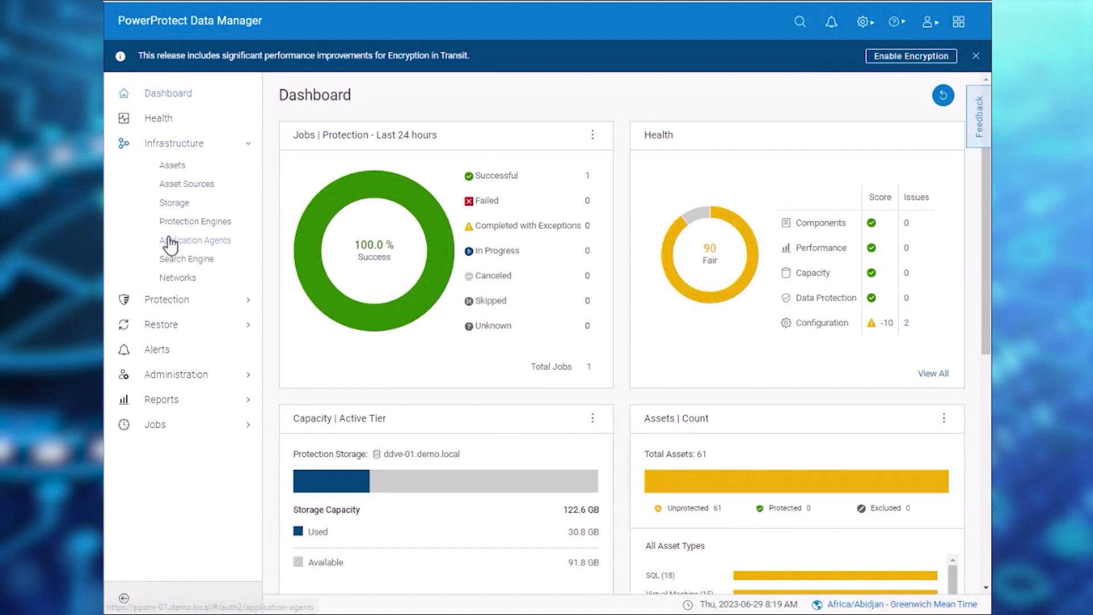
left_click(169, 244)
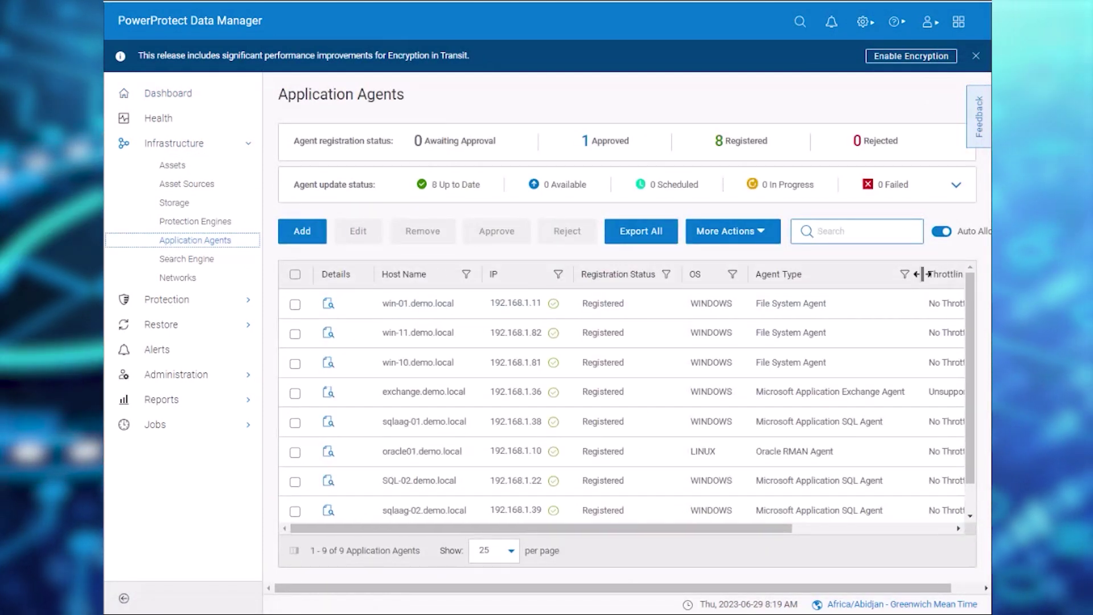
left_click_drag(922, 274, 893, 276)
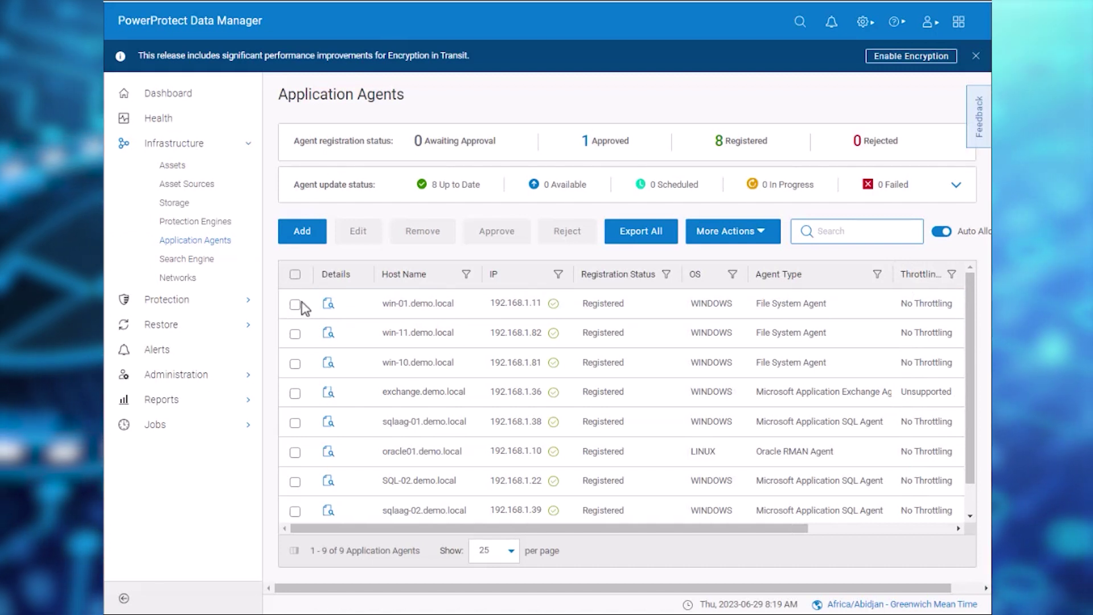
left_click(295, 306)
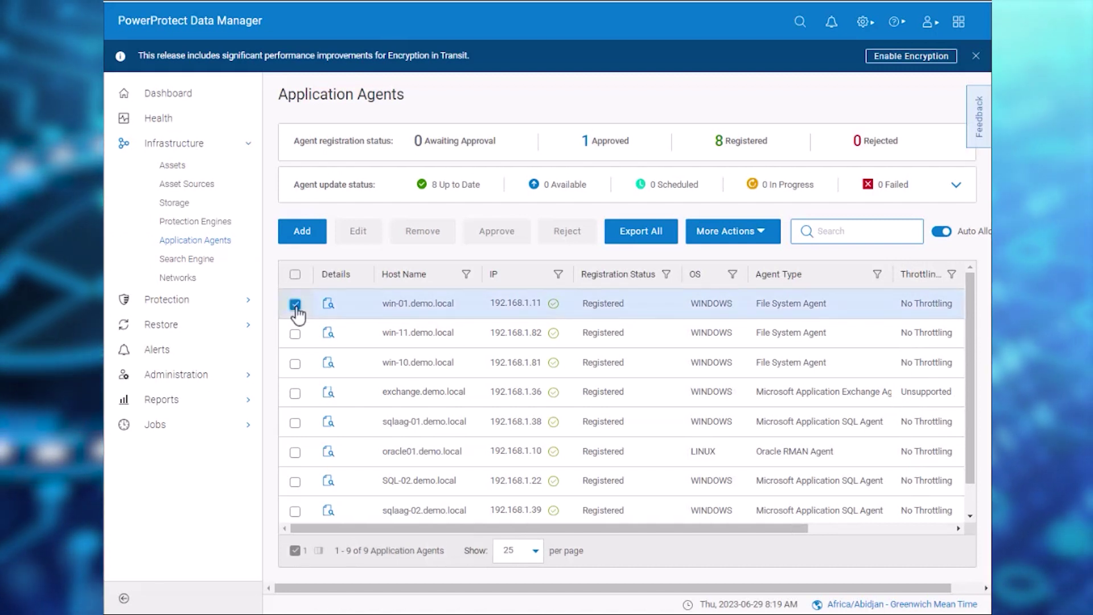
- Turn on backup throttling for win-01.demo.local at 80% CPU, confirming the below-85% warning
left_click(761, 238)
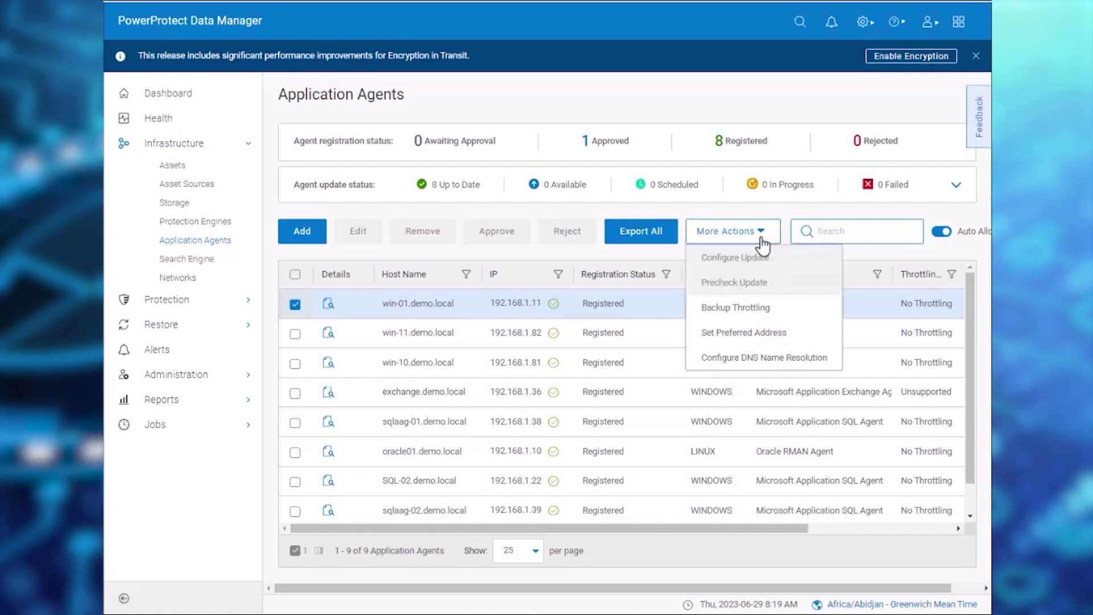
left_click(743, 312)
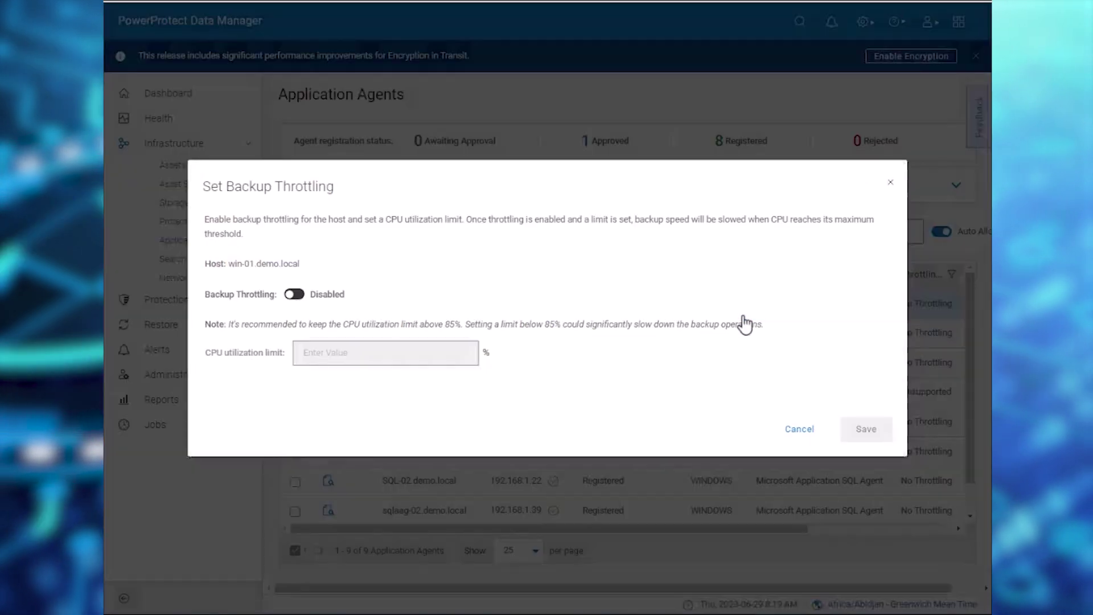
left_click(294, 294)
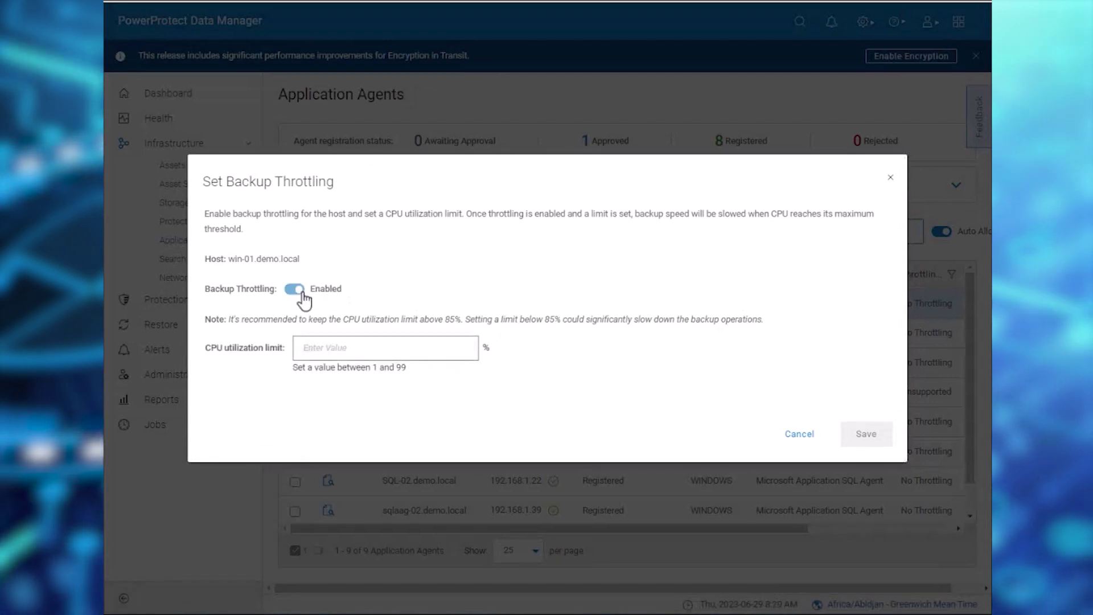
left_click(337, 340)
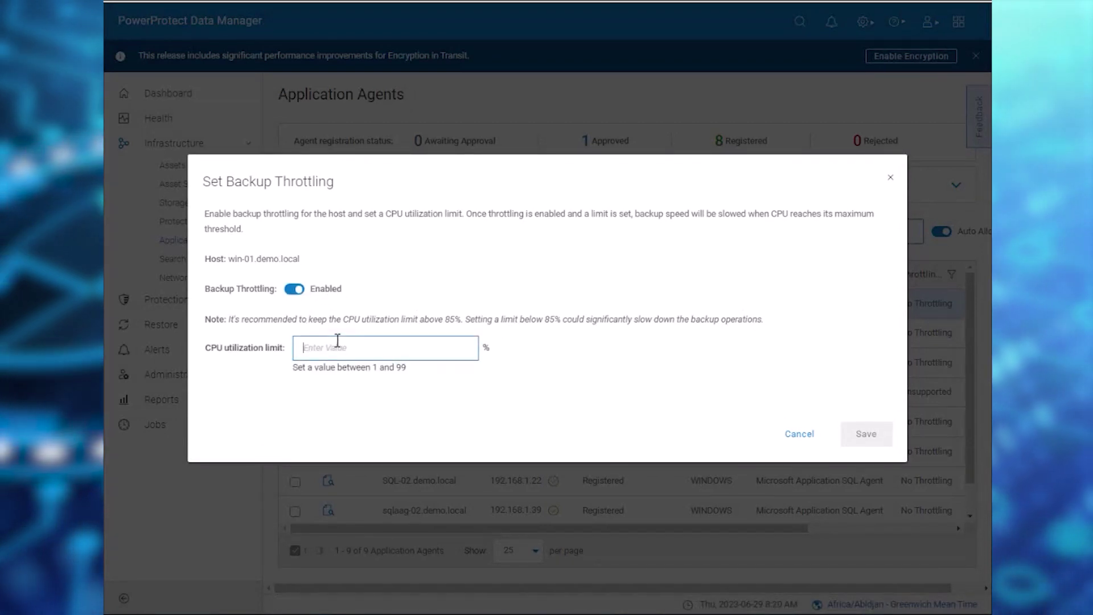
type("80")
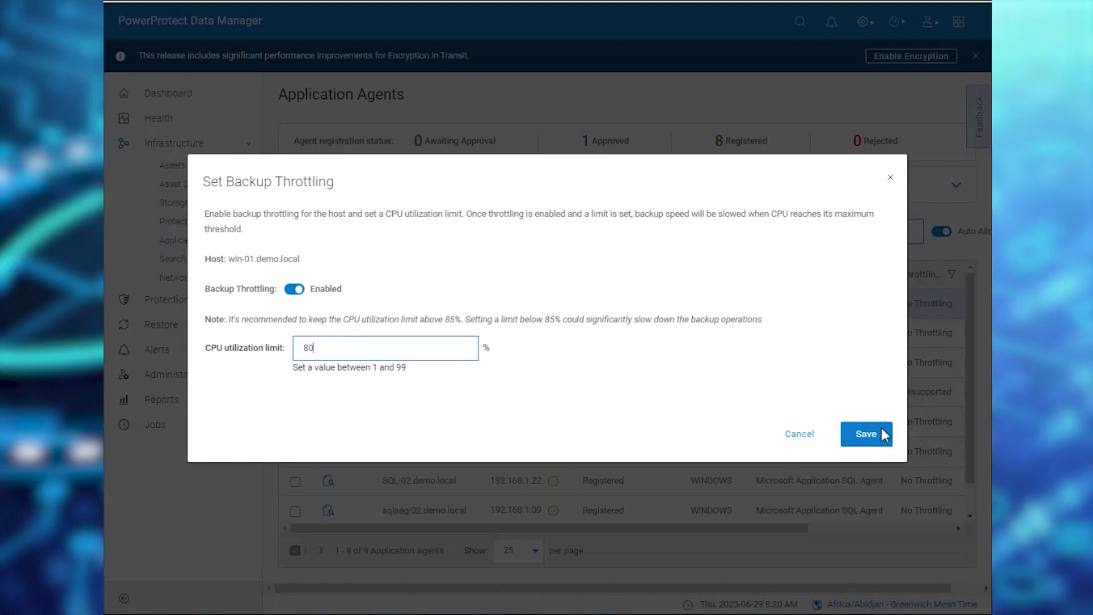
left_click(875, 439)
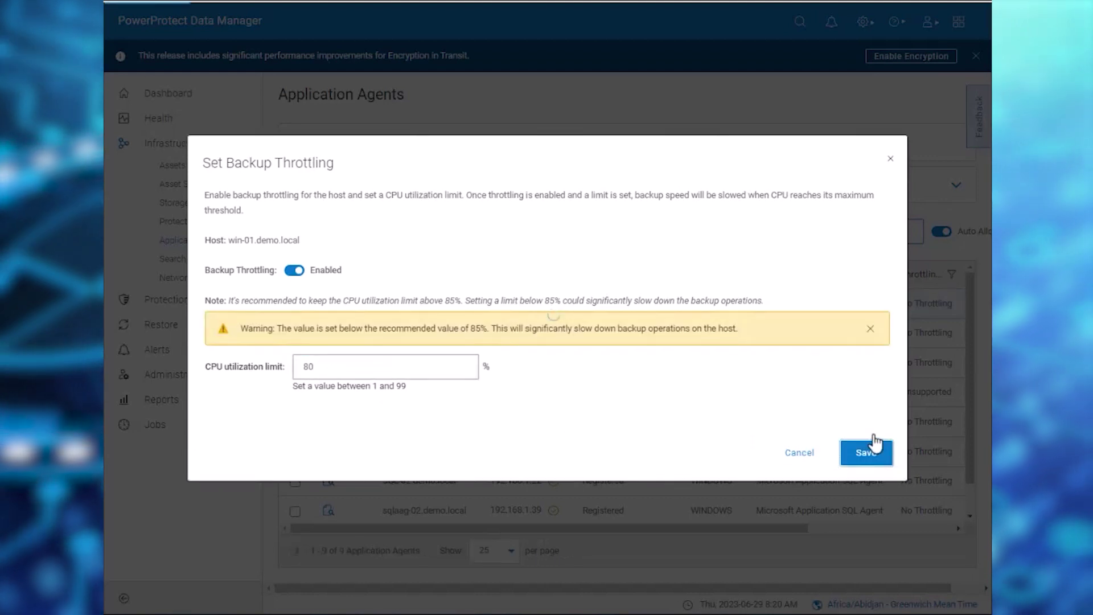
left_click(873, 455)
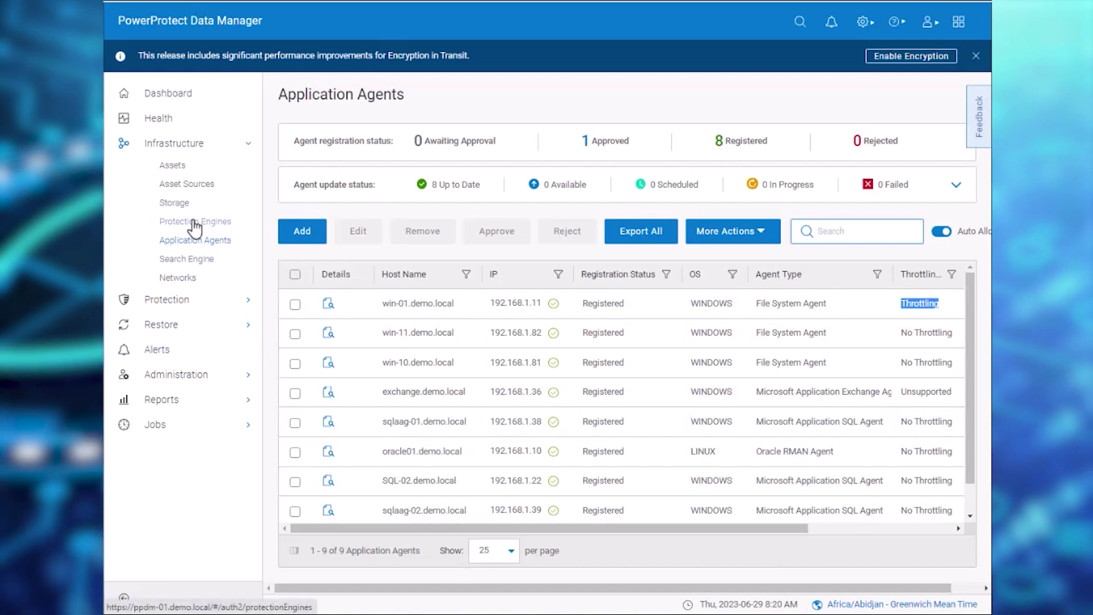
- Create a File System protection policy named 'Filesystem Backups' with description 'Test Throt'
left_click(157, 298)
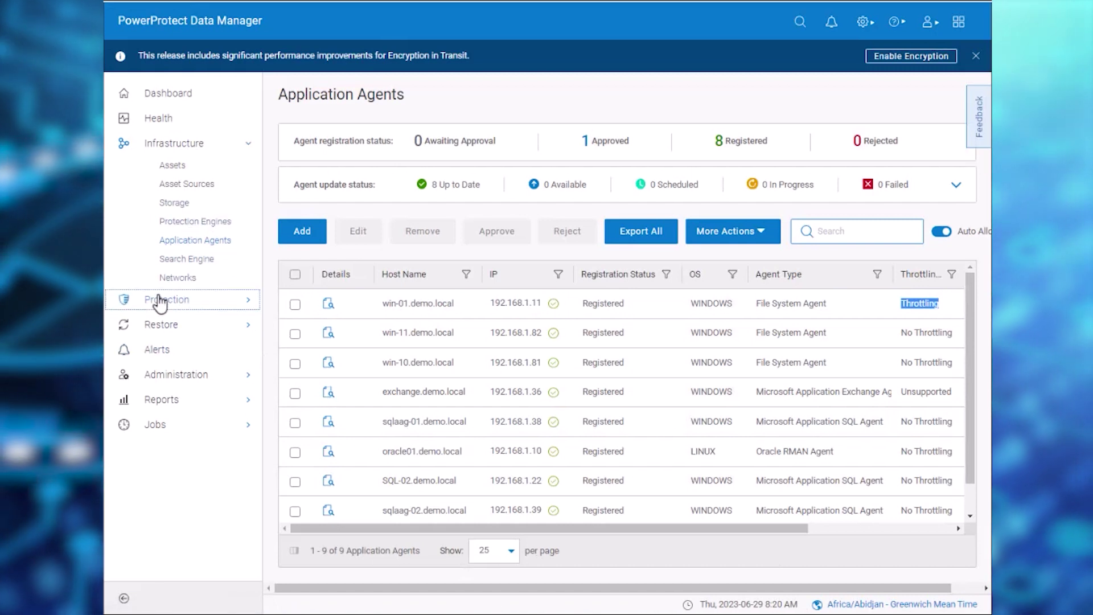
left_click(165, 322)
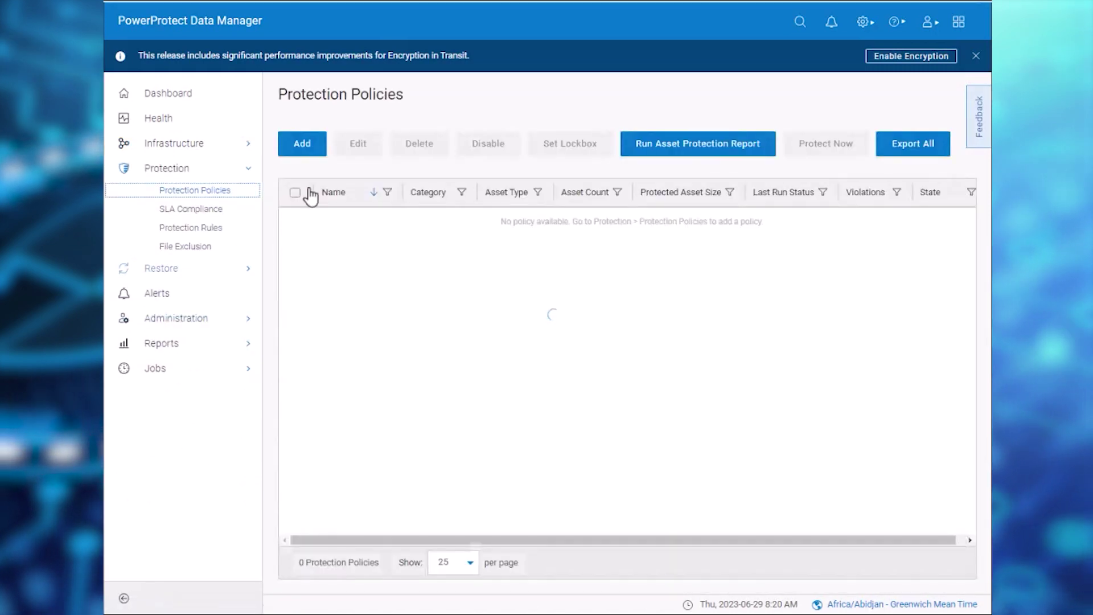
left_click(307, 145)
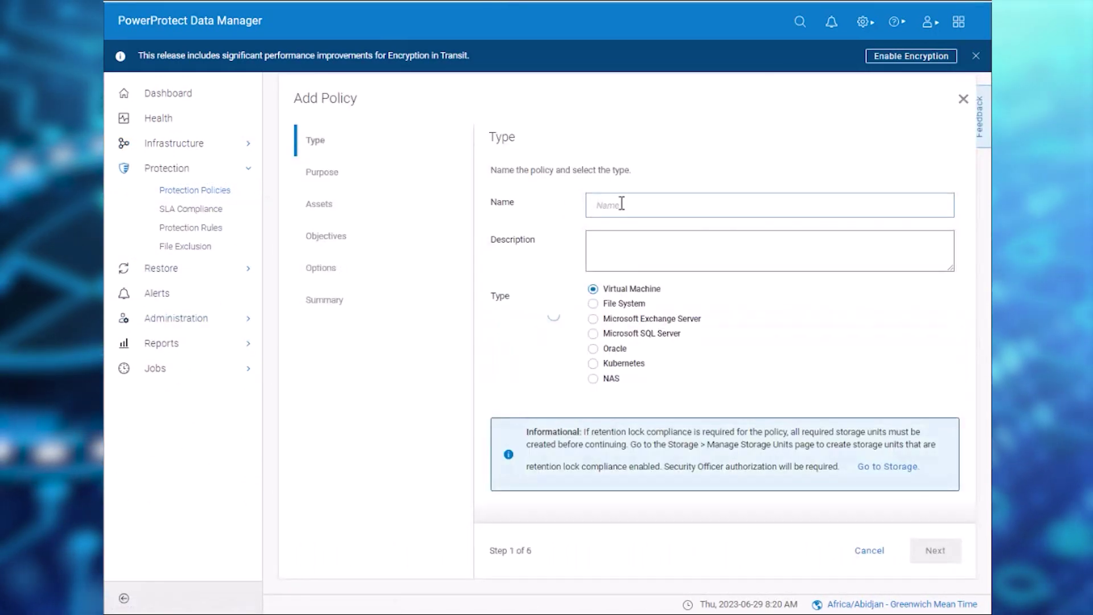
left_click(621, 204)
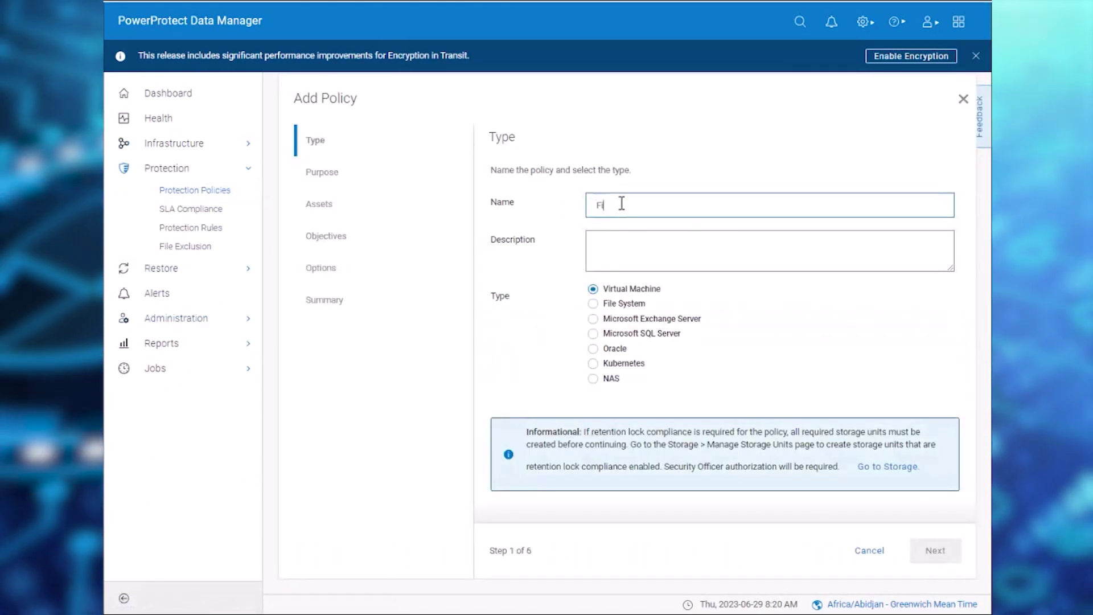
type("Filesystem Backups")
key("Tab")
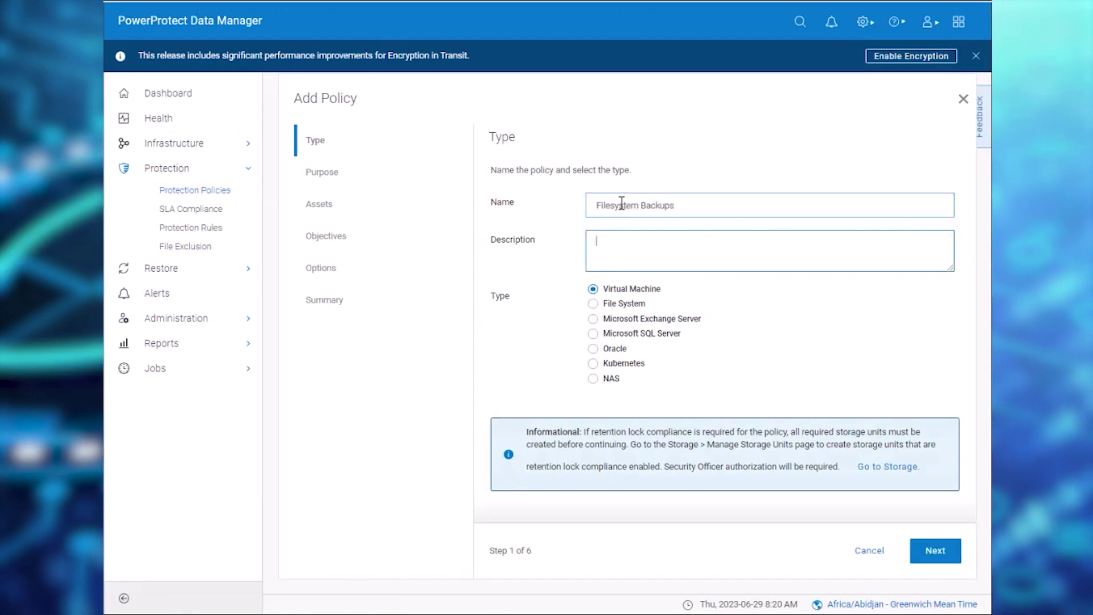
type("Test Throttling")
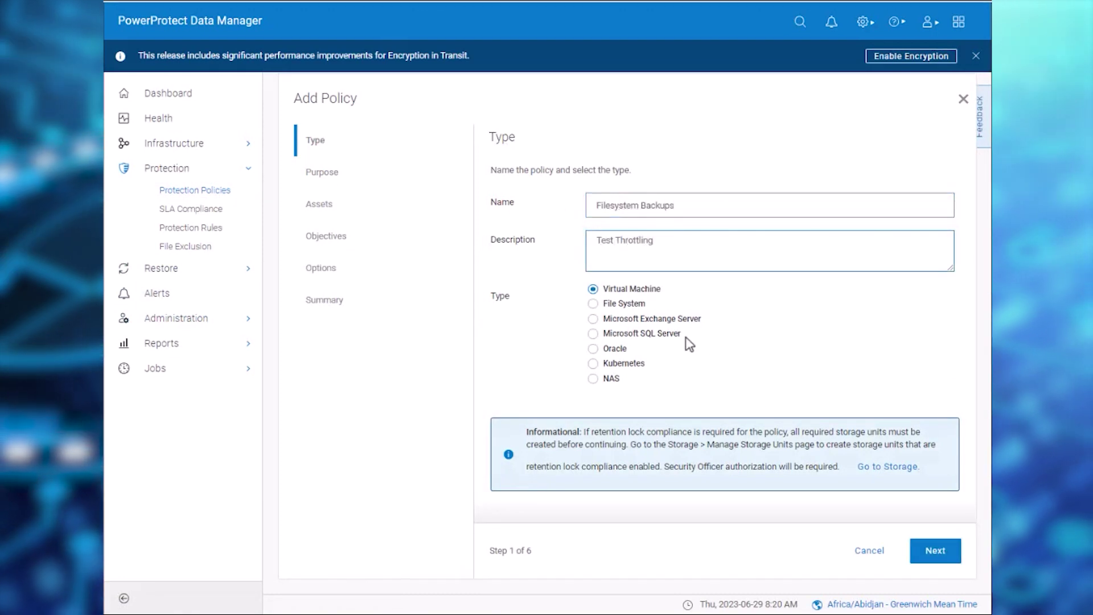
left_click(937, 555)
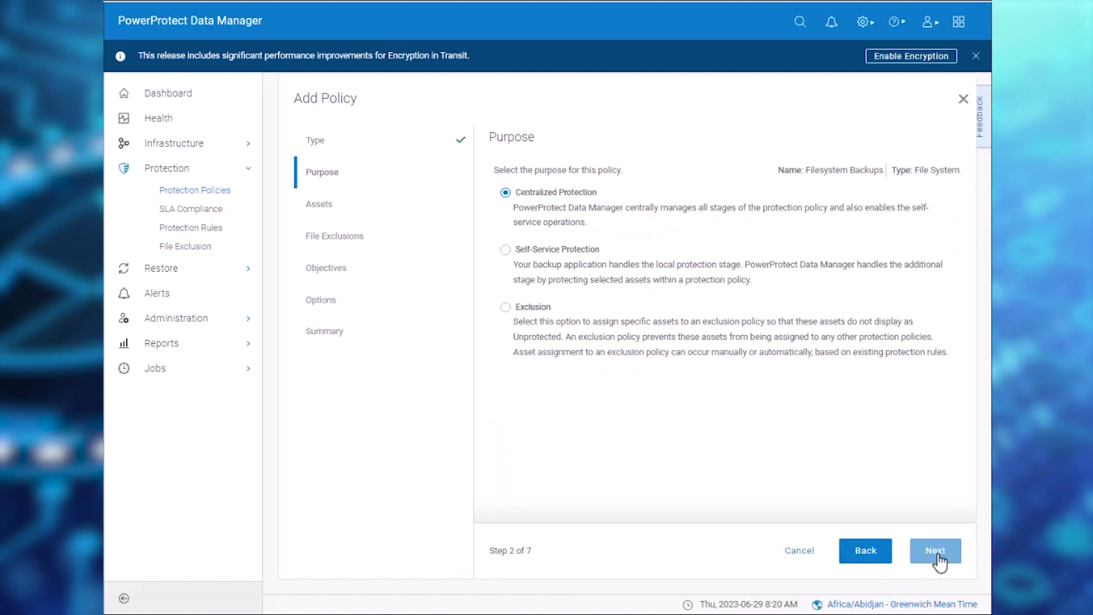
- Use Centralized Protection and select win-01's E:\ and C:\ assets
left_click(937, 554)
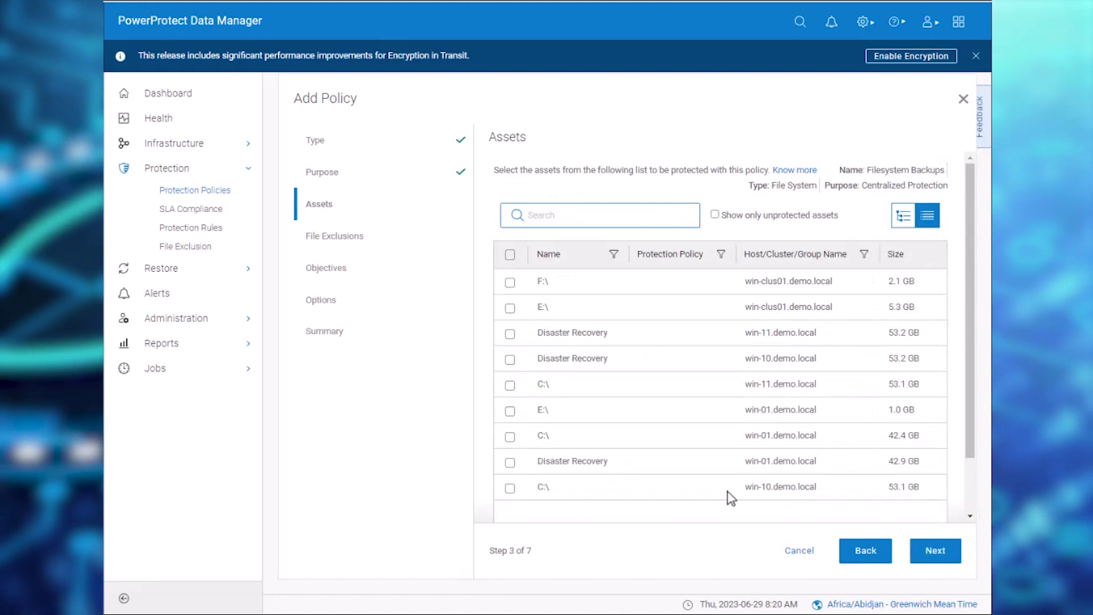
left_click(510, 410)
left_click(510, 436)
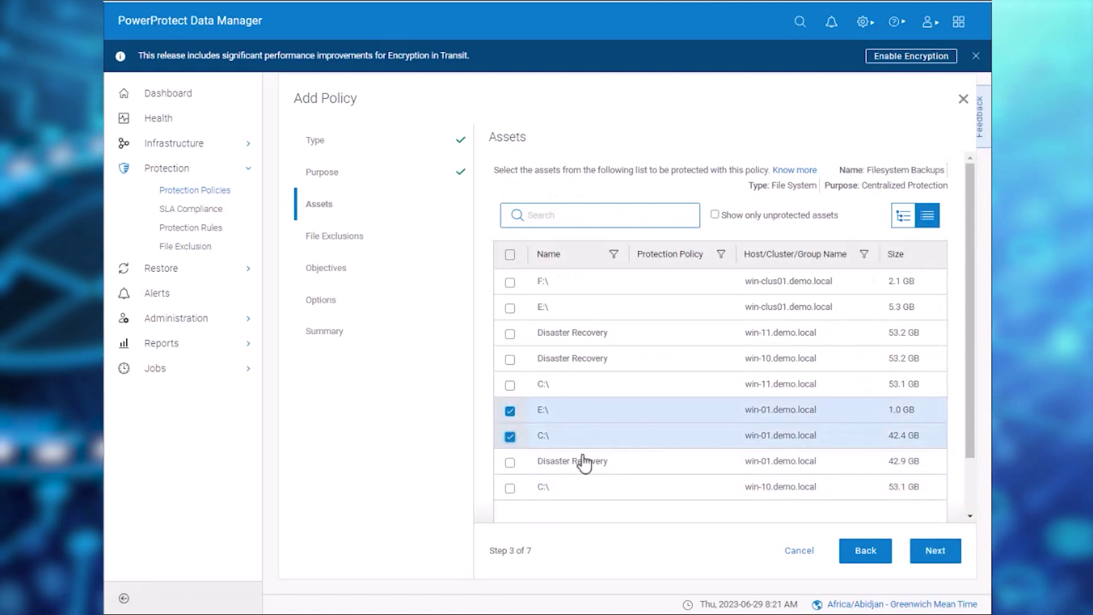
- Skip file exclusions and add a primary backup objective running every 8 hours
left_click(949, 551)
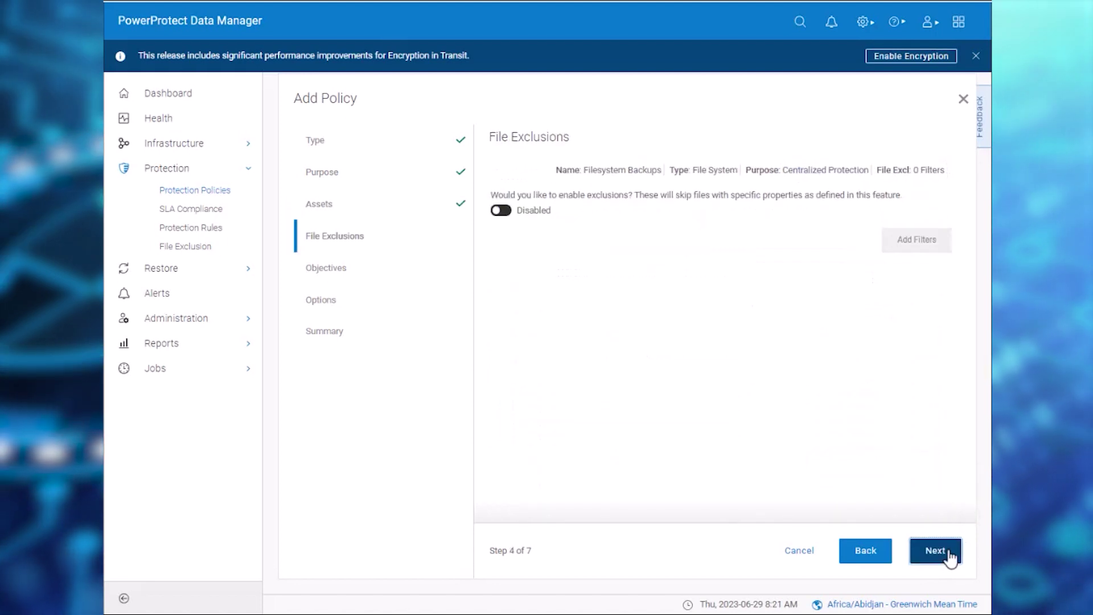
key("Return")
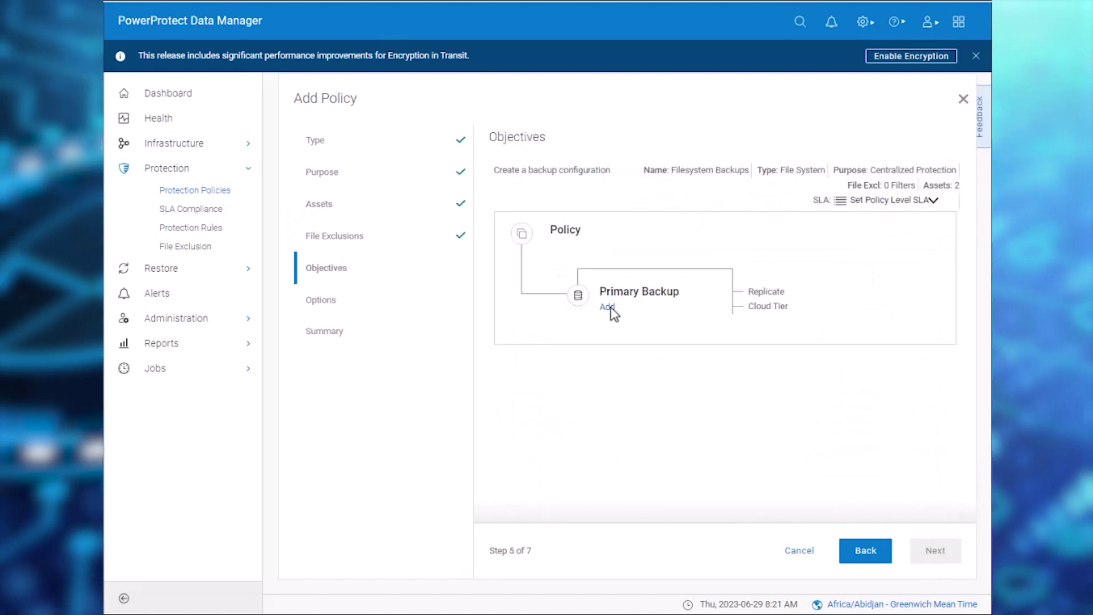
left_click(607, 307)
left_click(690, 215)
type("8")
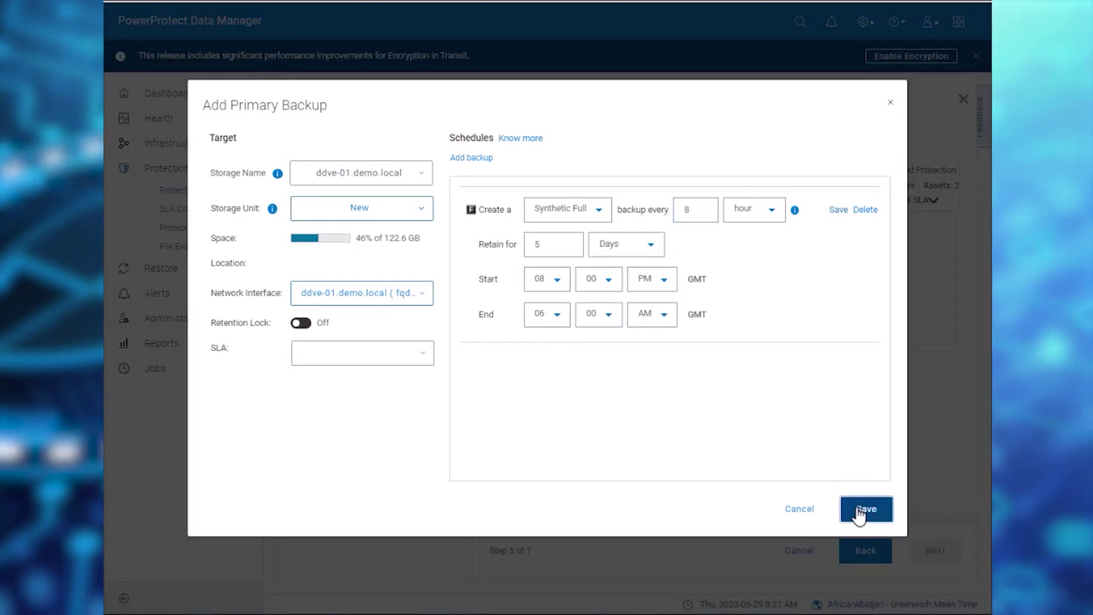
left_click(860, 511)
- Pass the options and summary pages and finish saving the policy
left_click(935, 550)
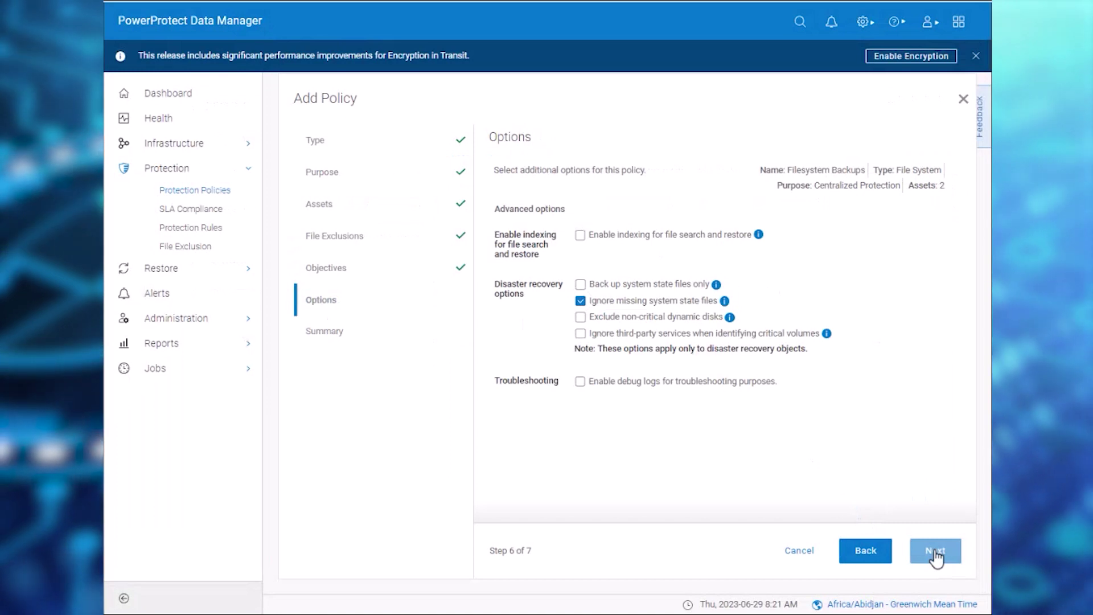
left_click(935, 549)
left_click(935, 549)
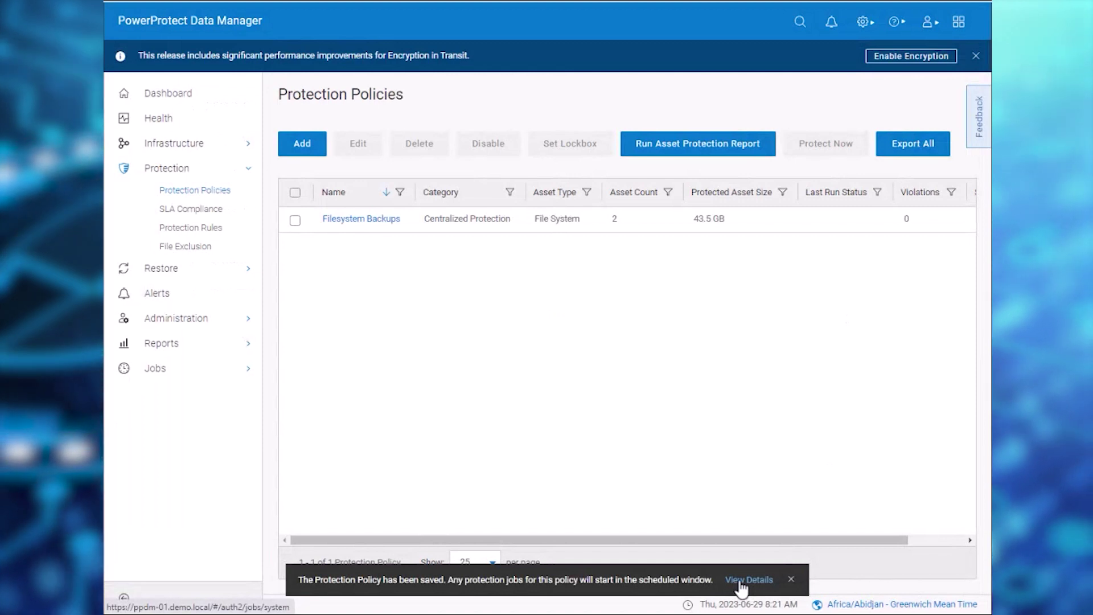
- Verify CPU throttling job FCBC19EB set the 80% limit, then return to System Jobs
left_click(741, 580)
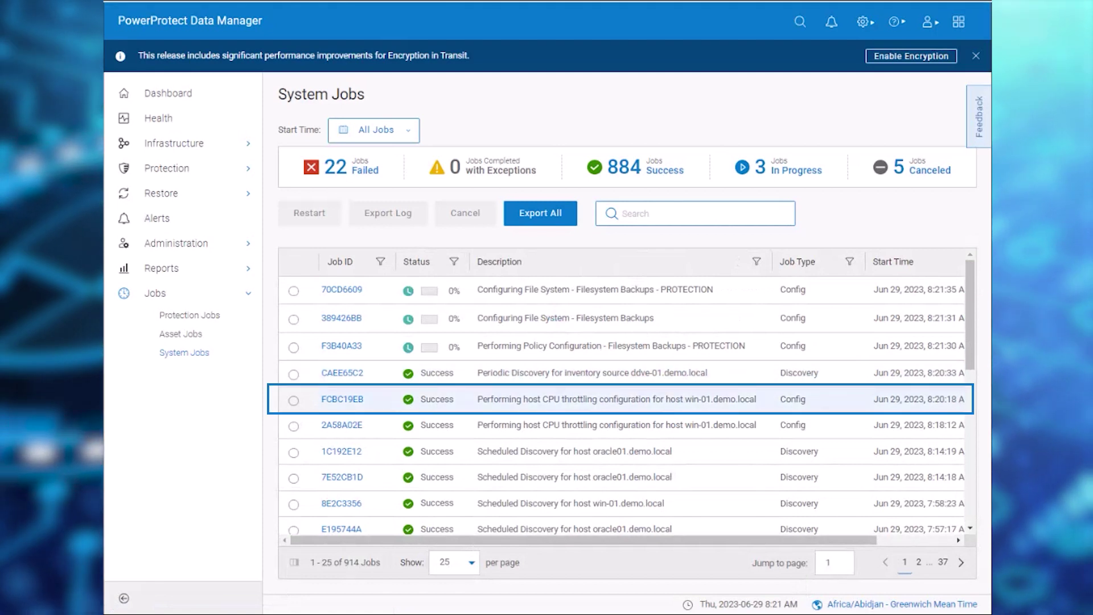
left_click(344, 399)
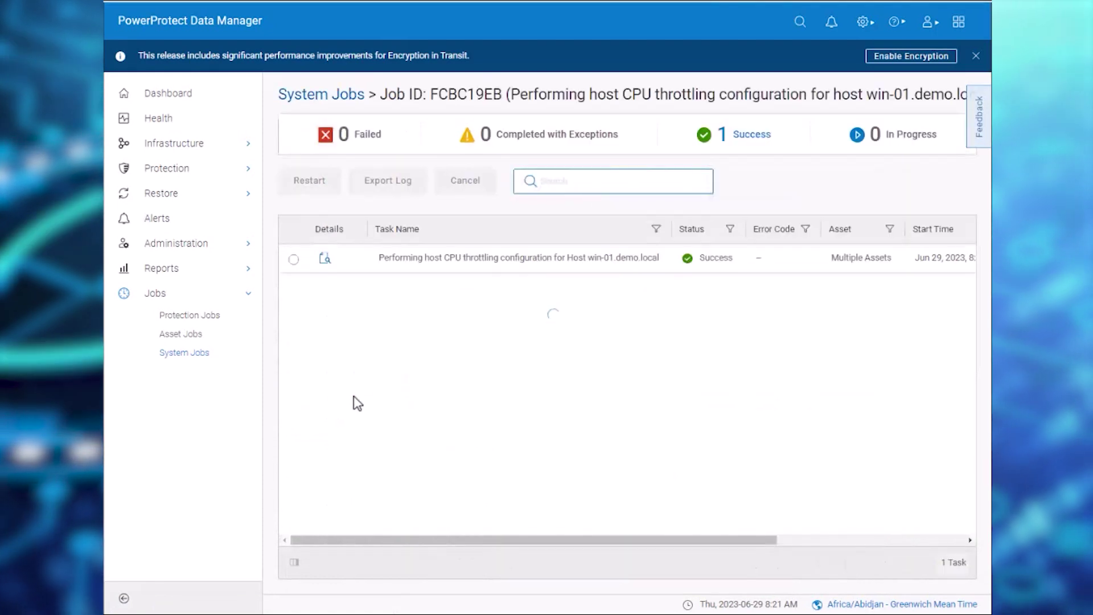
left_click(325, 260)
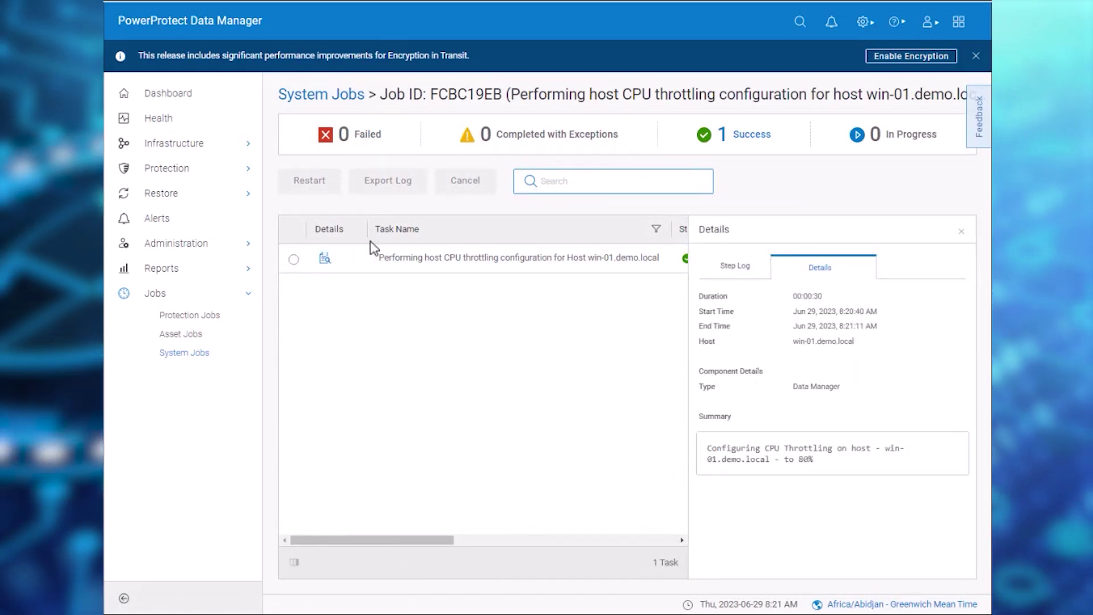
left_click(338, 101)
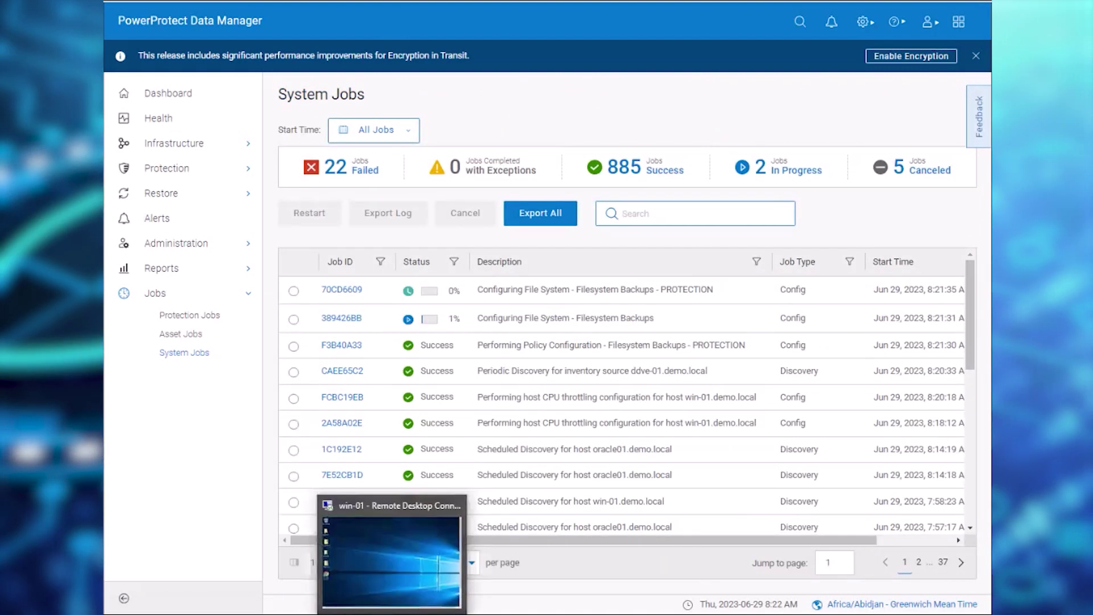
left_click(333, 584)
- Bring up Task Manager on win-01 in the Remote Desktop session
left_click(333, 584)
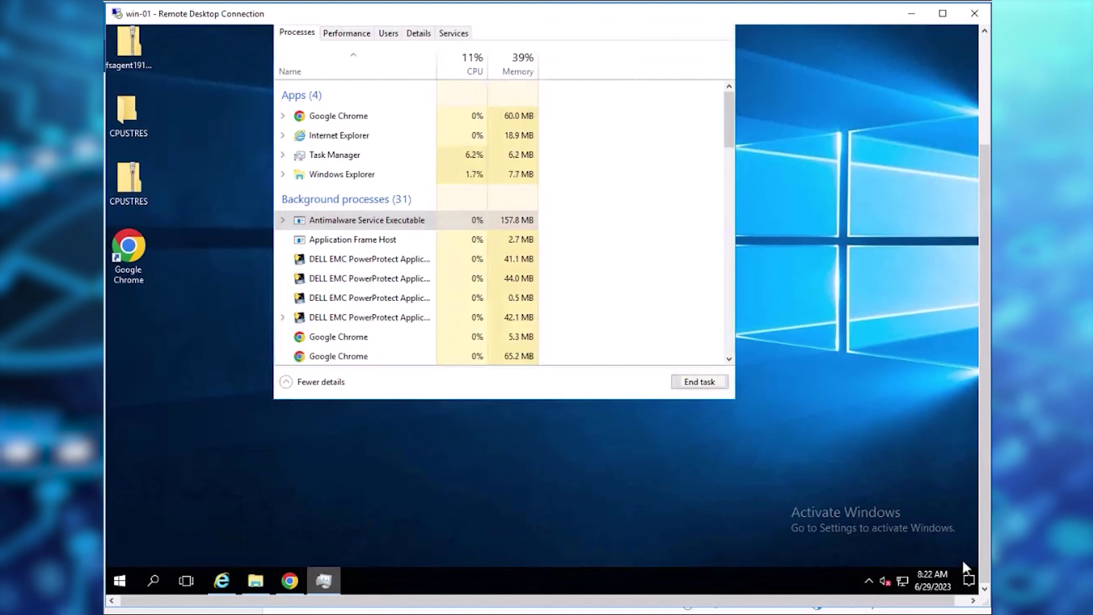
left_click_drag(988, 543, 988, 435)
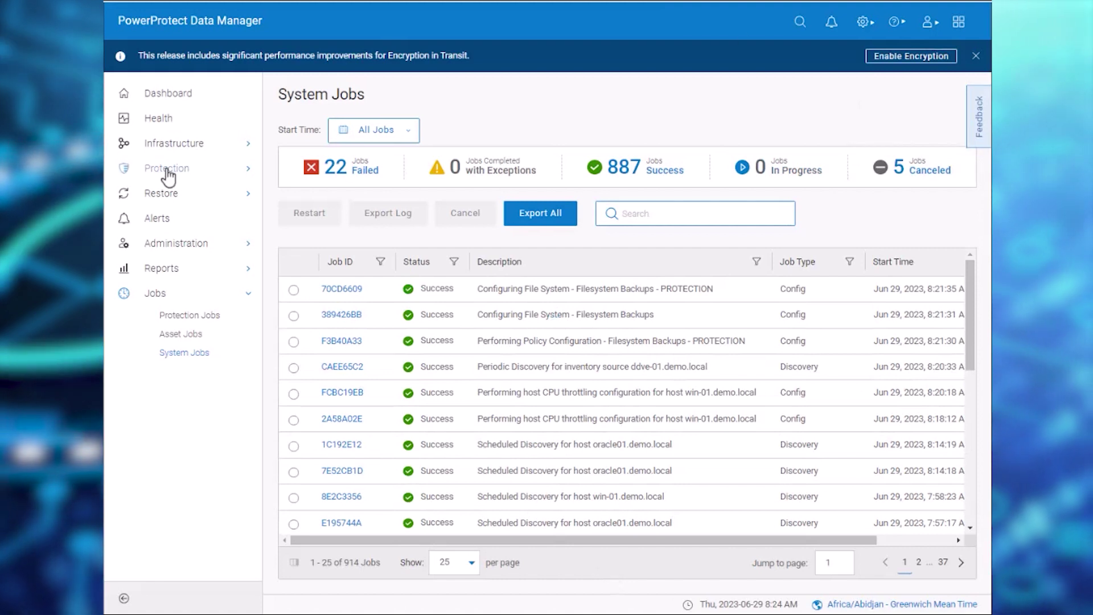
- Run a Protect Now Full backup of Filesystem Backups with 5-day retention
left_click(167, 171)
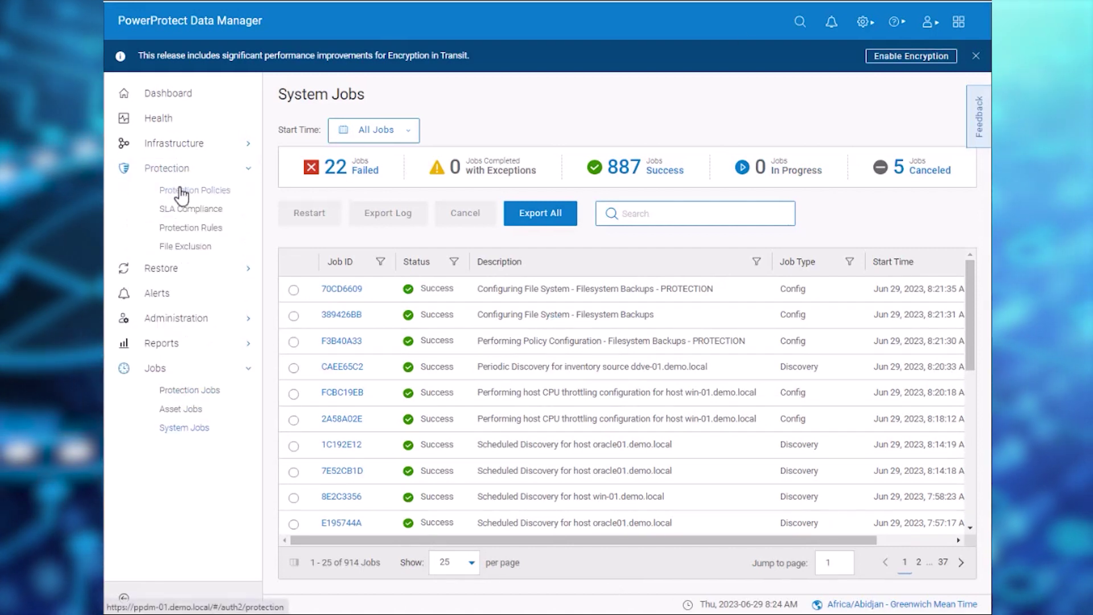
left_click(181, 190)
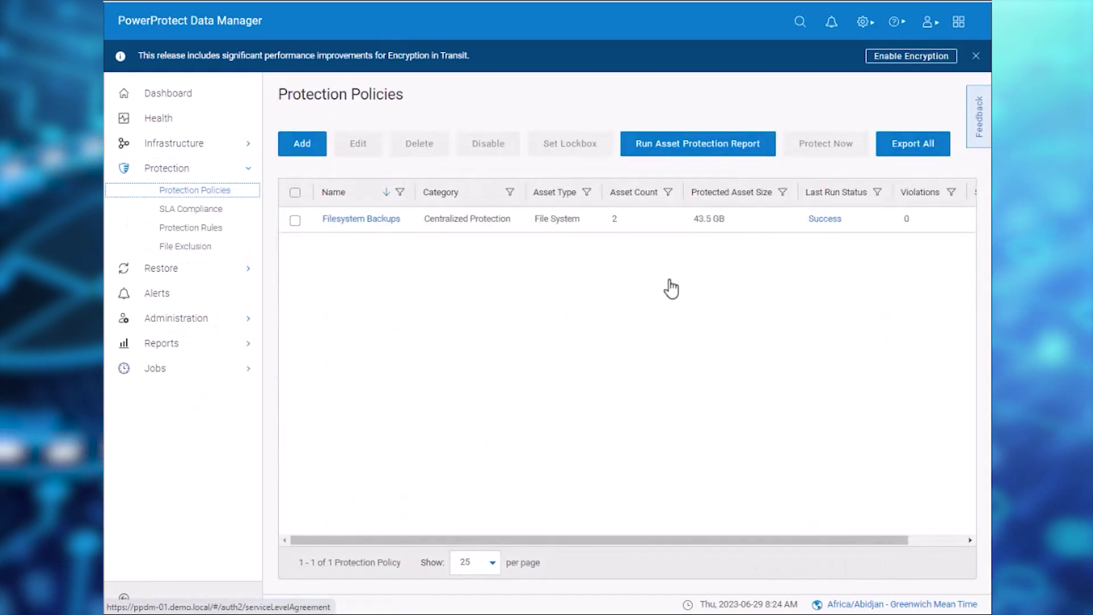
left_click(295, 221)
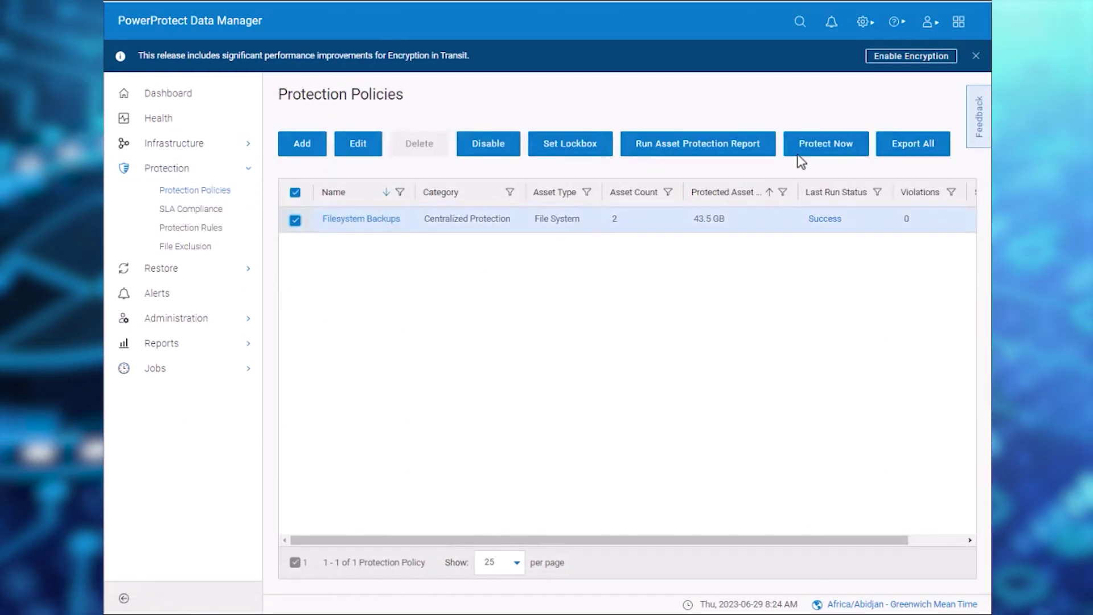
left_click(814, 149)
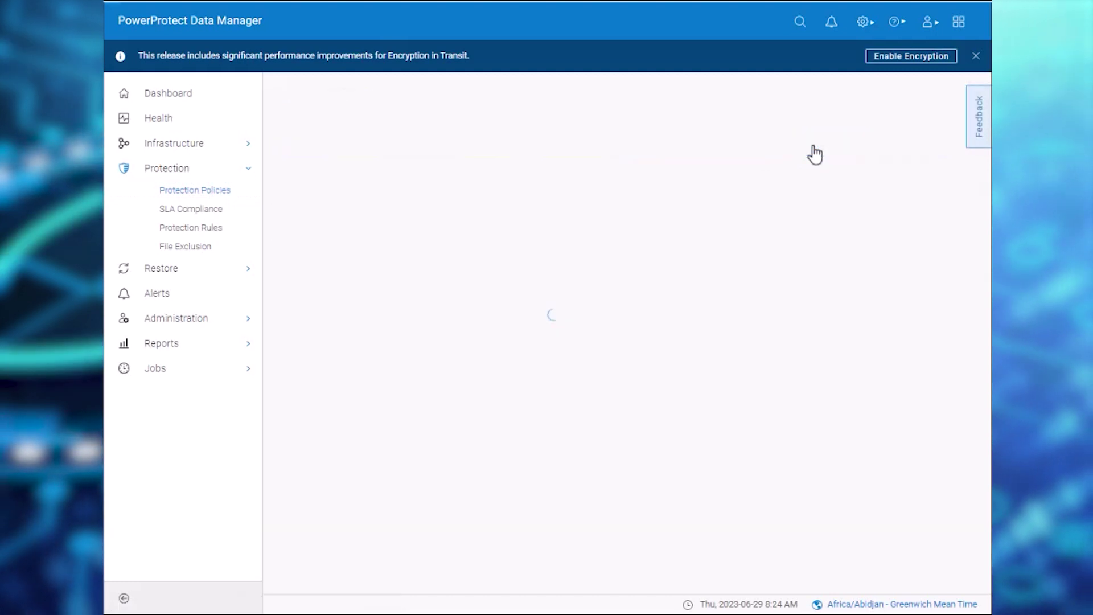
left_click(935, 551)
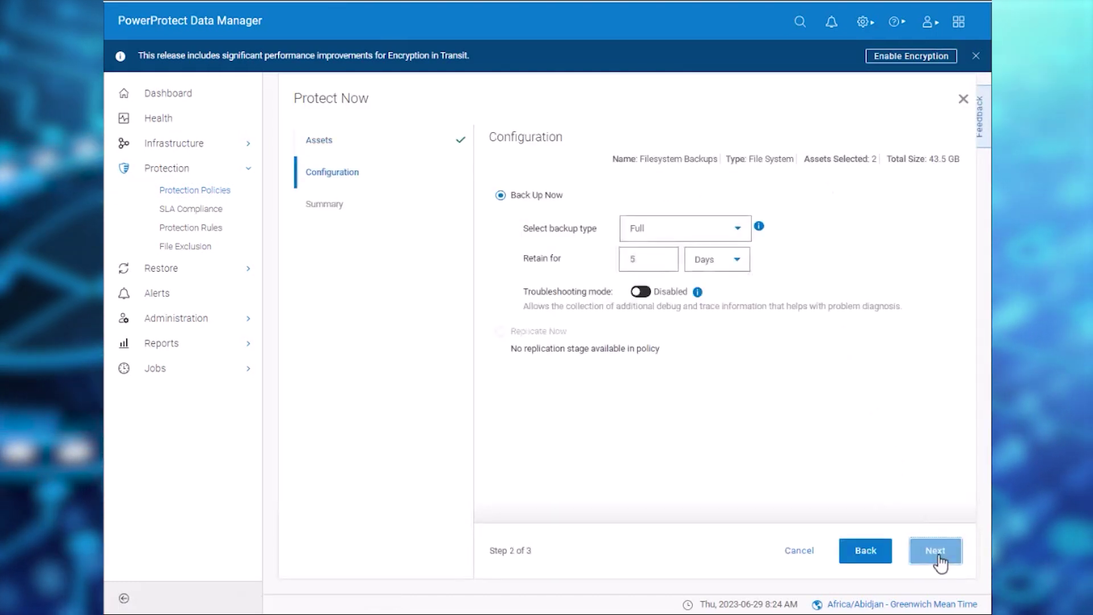
left_click(936, 552)
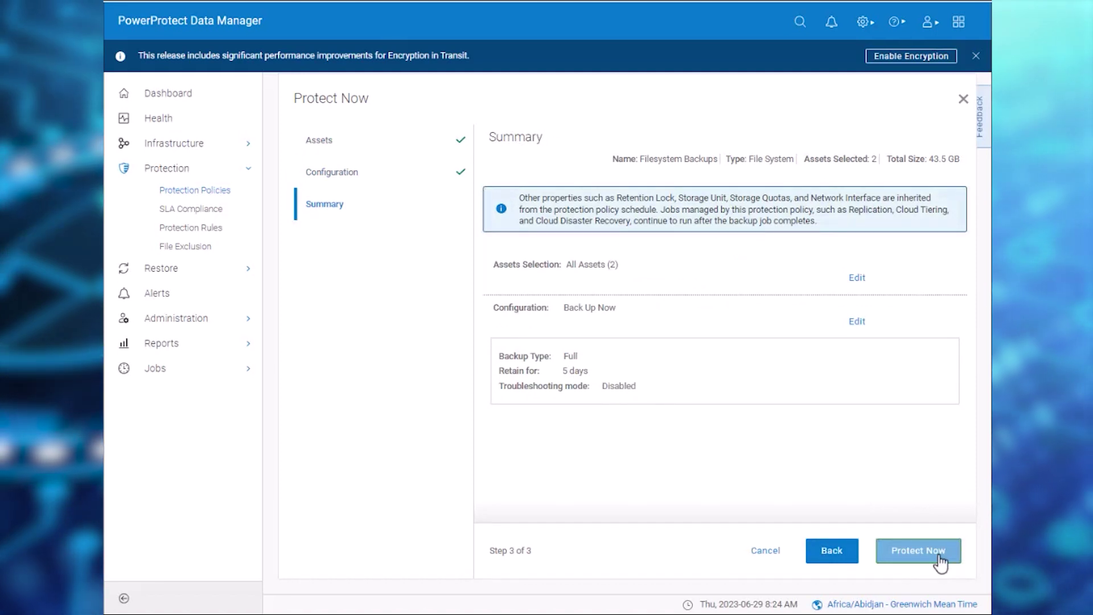
left_click(938, 556)
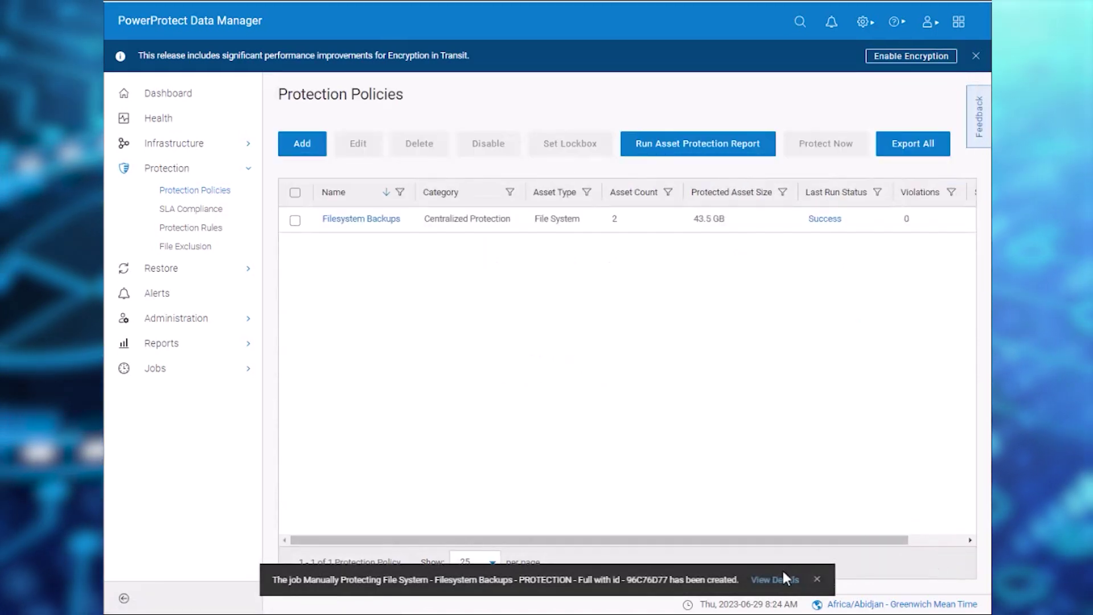
- Open job 96C76D77 and scroll through the C:\ task's step log
left_click(783, 579)
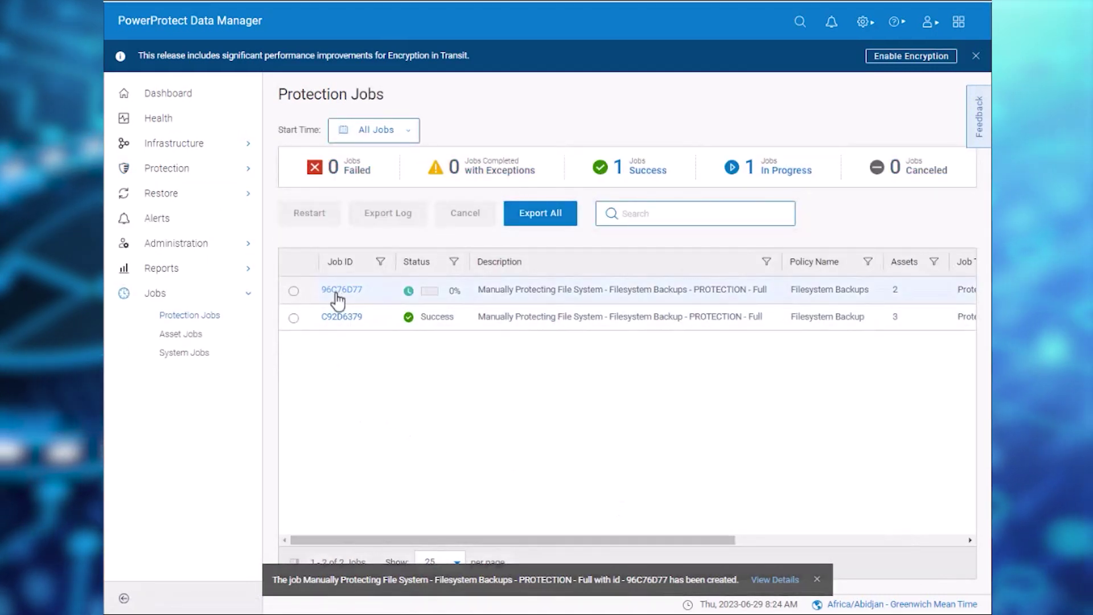
left_click(340, 290)
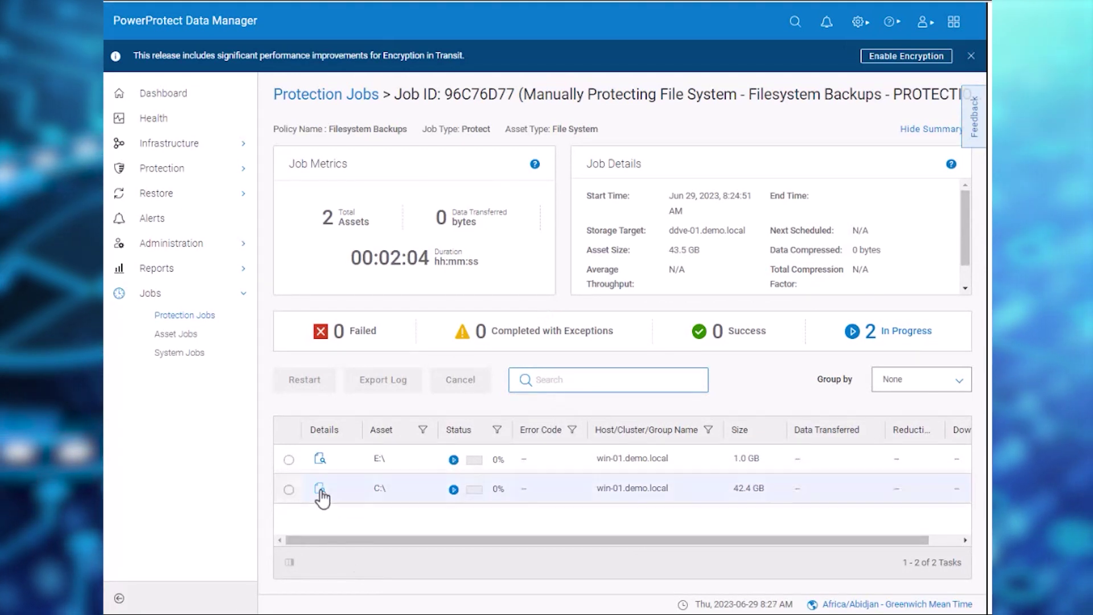
left_click(320, 490)
left_click_drag(965, 503, 965, 552)
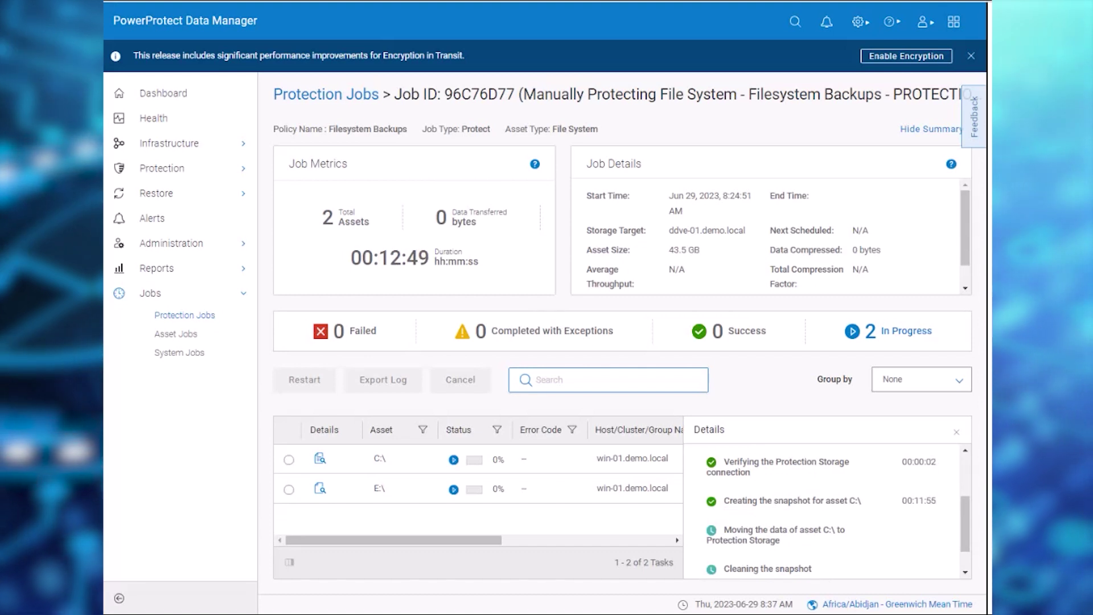
scroll(969, 555, "down", 1)
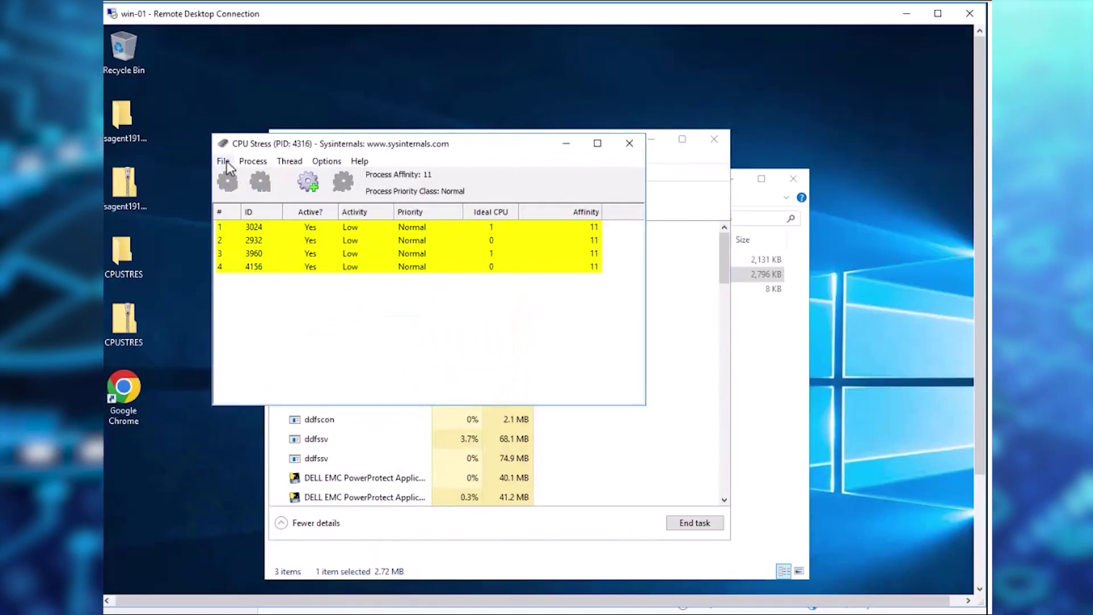
- Create four more CPU Stress threads from the Process menu
left_click(226, 161)
left_click(249, 161)
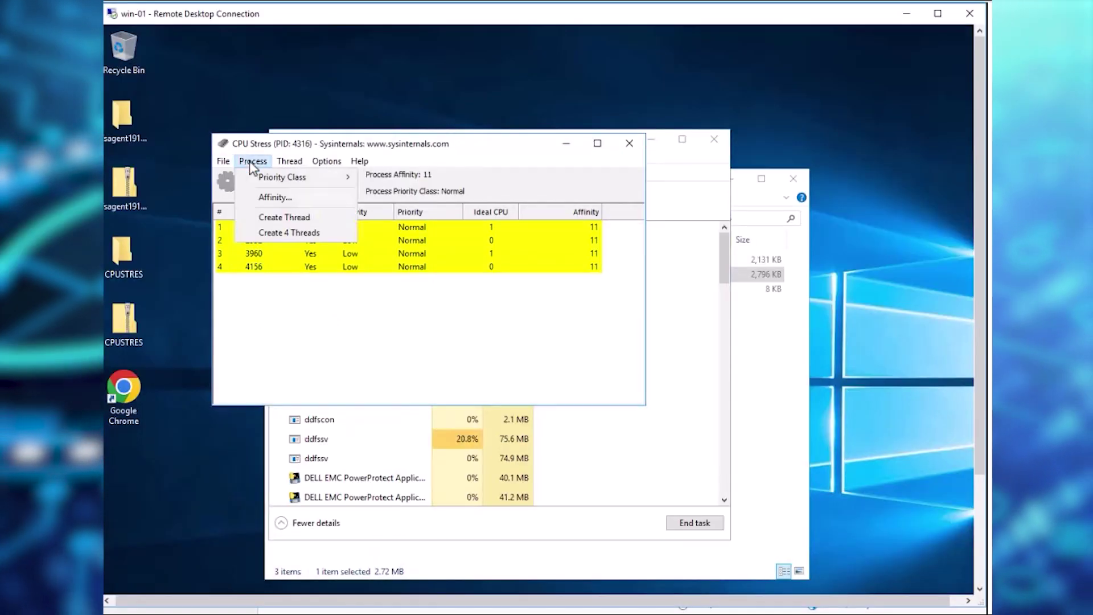
left_click(250, 160)
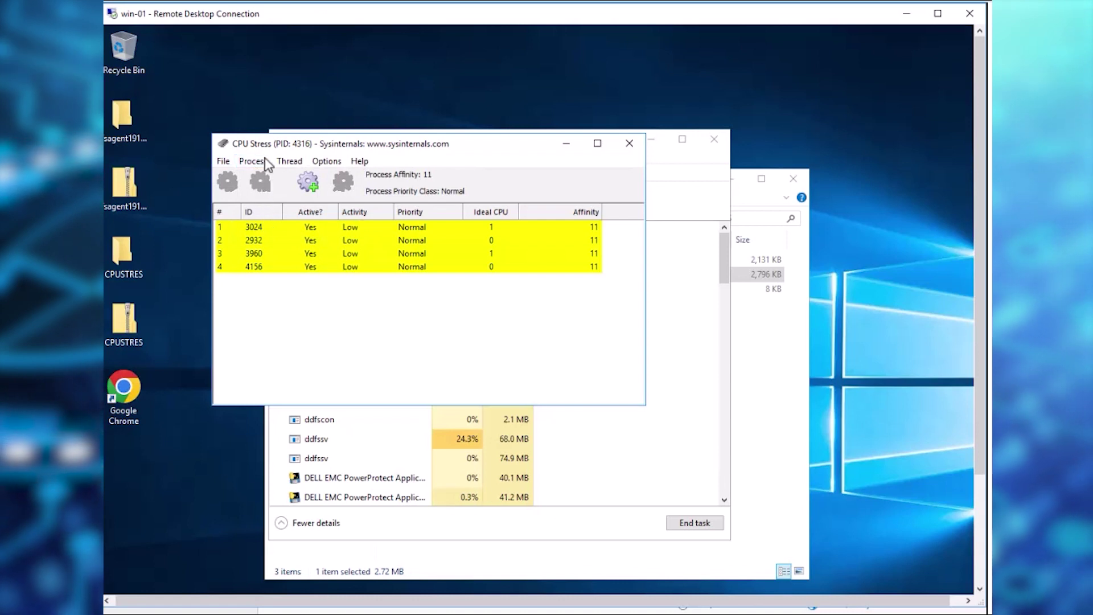
left_click(253, 162)
left_click(270, 234)
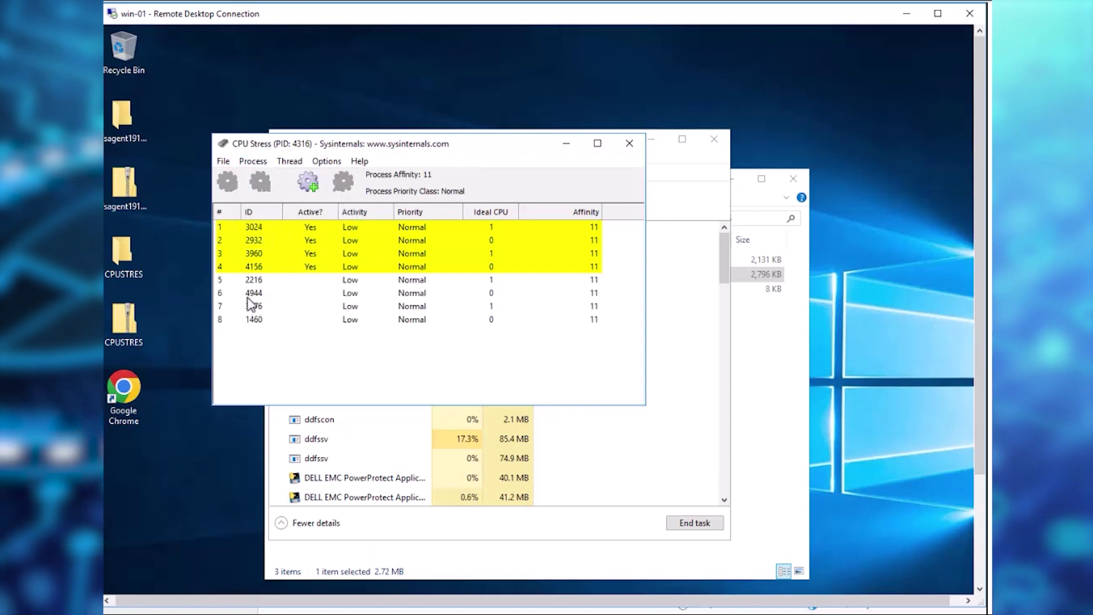
- Activate stress threads 5–8 and check Task Manager for 97% CPU load
left_click(255, 280)
left_click(229, 182)
left_click(254, 293)
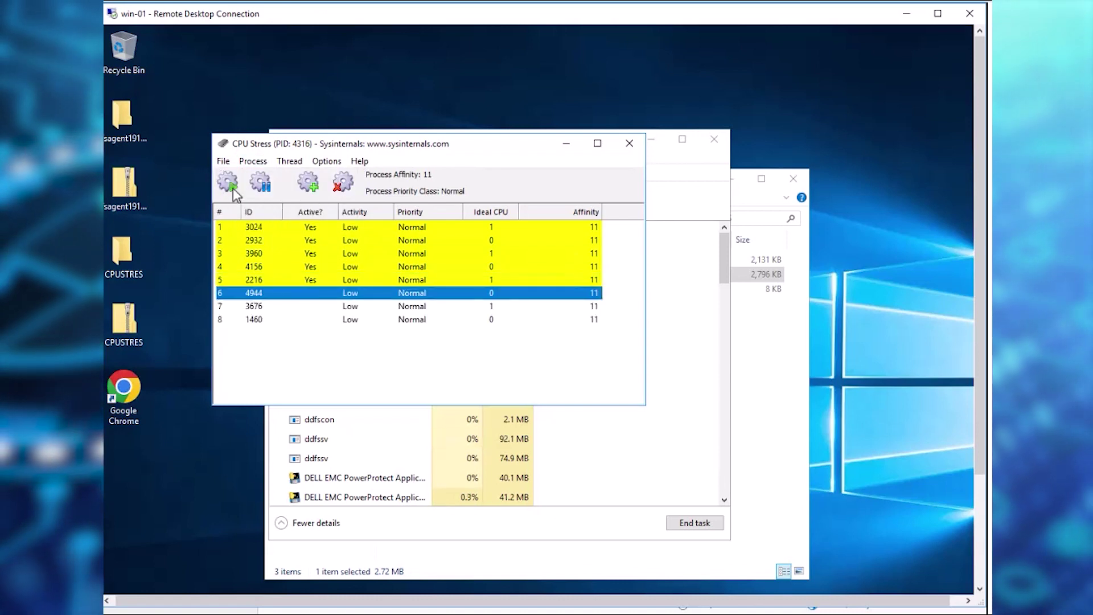
left_click(228, 182)
left_click(254, 306)
left_click(229, 182)
left_click(254, 320)
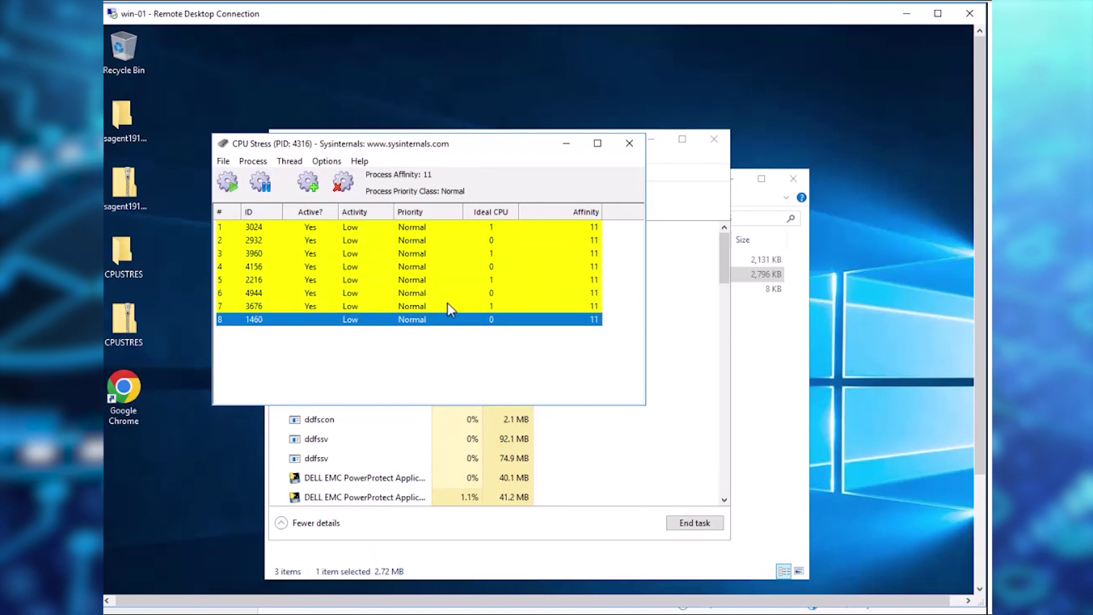
left_click(228, 182)
left_click(643, 473)
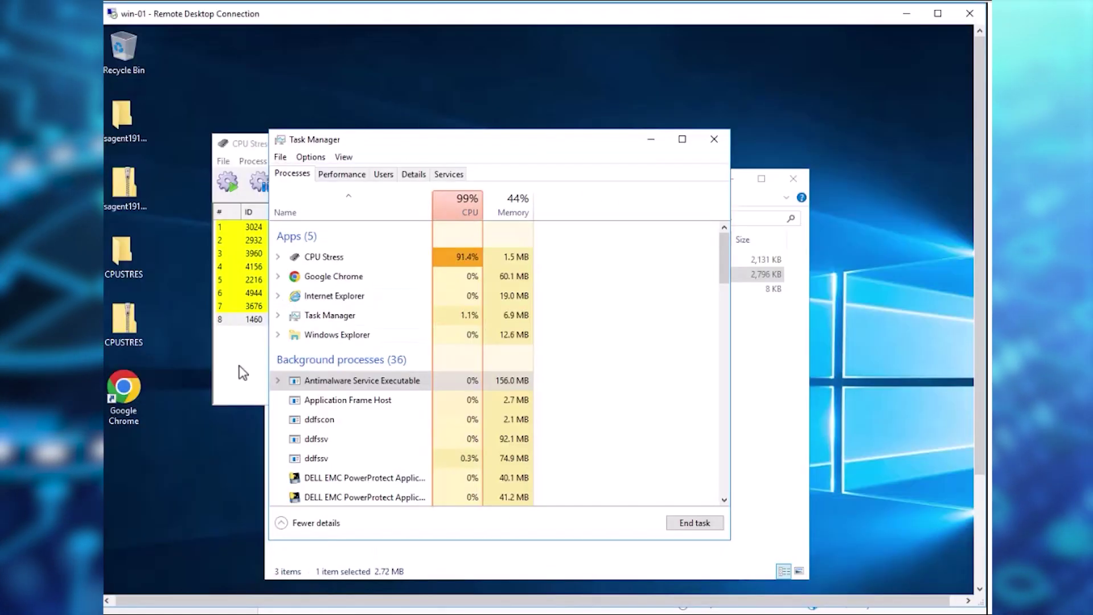
left_click(243, 373)
- Terminate CPU Stress threads 8, 7, 6 and 5, confirming each termination
left_click(254, 319)
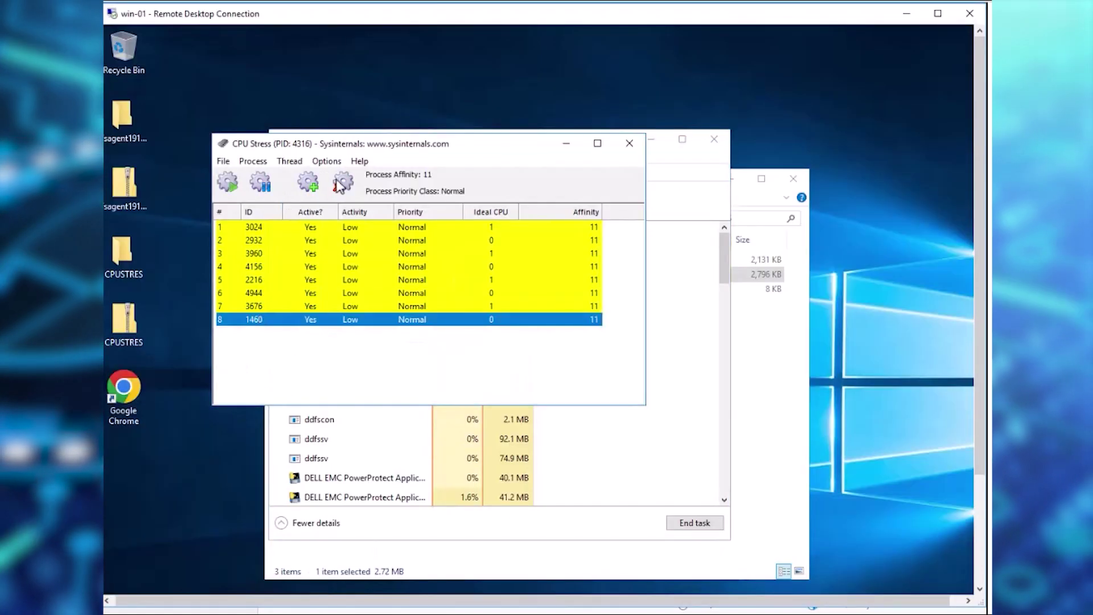
left_click(342, 182)
left_click(399, 310)
left_click(342, 182)
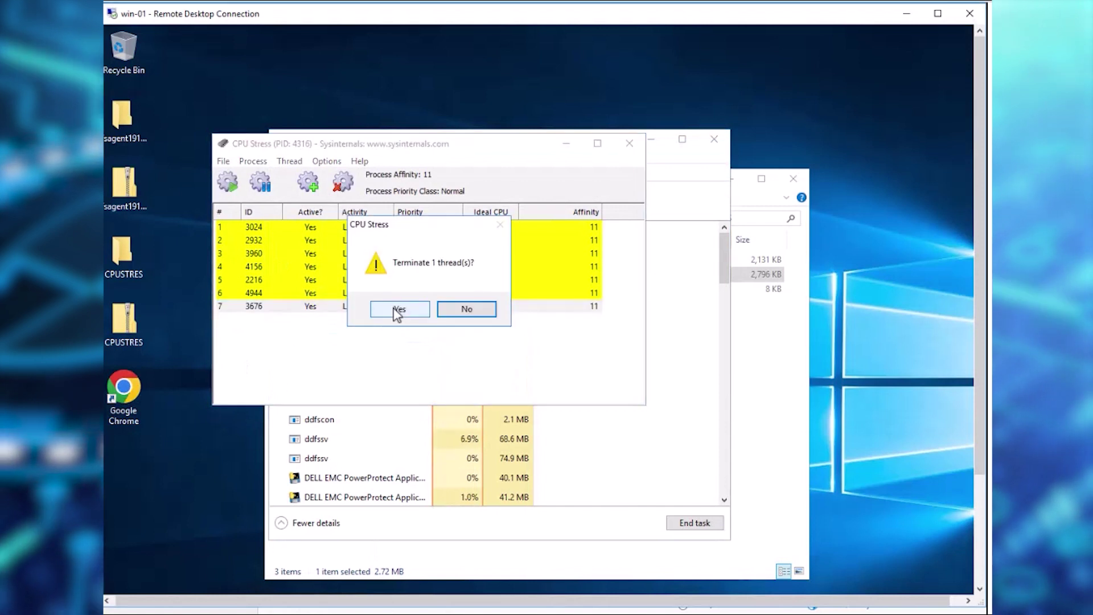
left_click(398, 310)
left_click(342, 182)
left_click(398, 310)
left_click(341, 182)
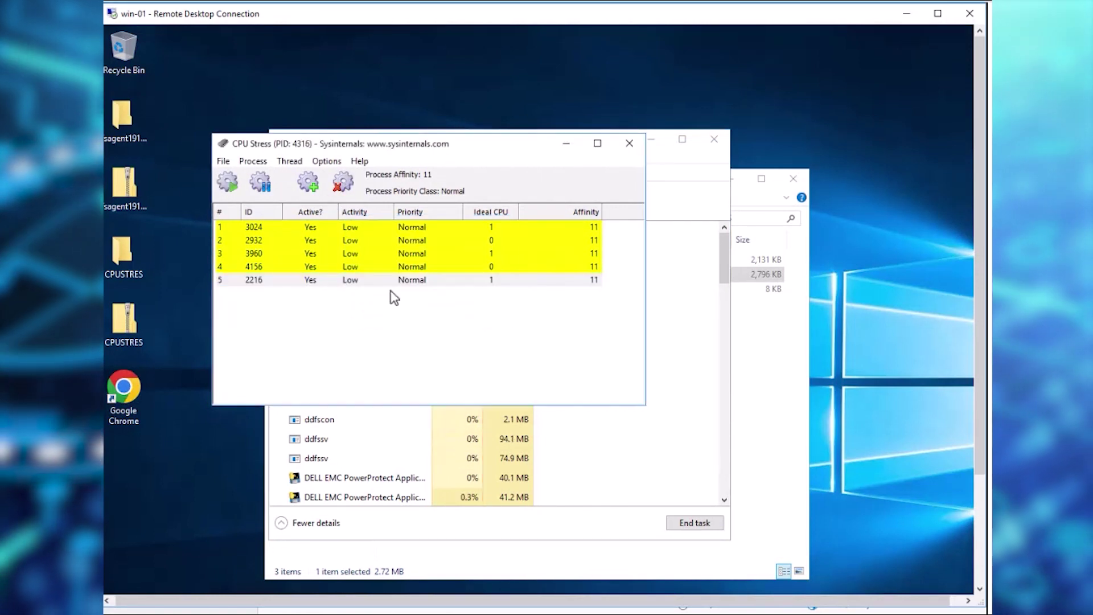
left_click(398, 310)
- Terminate threads 4 and 3, leaving two, and check in Task Manager that CPU drops to 59%
left_click(341, 182)
left_click(387, 313)
left_click(341, 182)
left_click(398, 310)
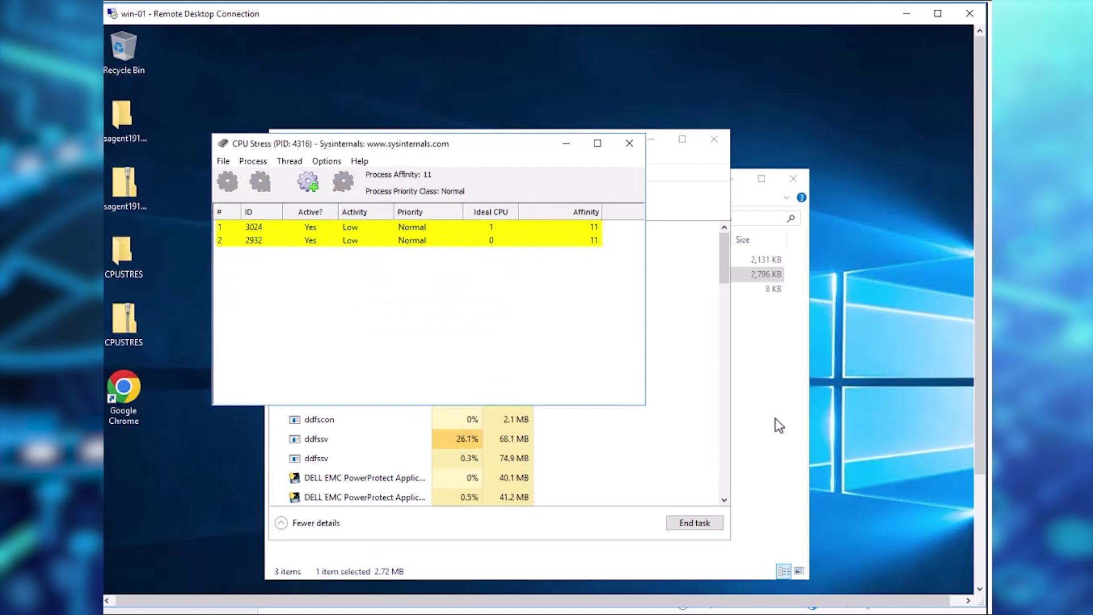
left_click(775, 421)
left_click(675, 163)
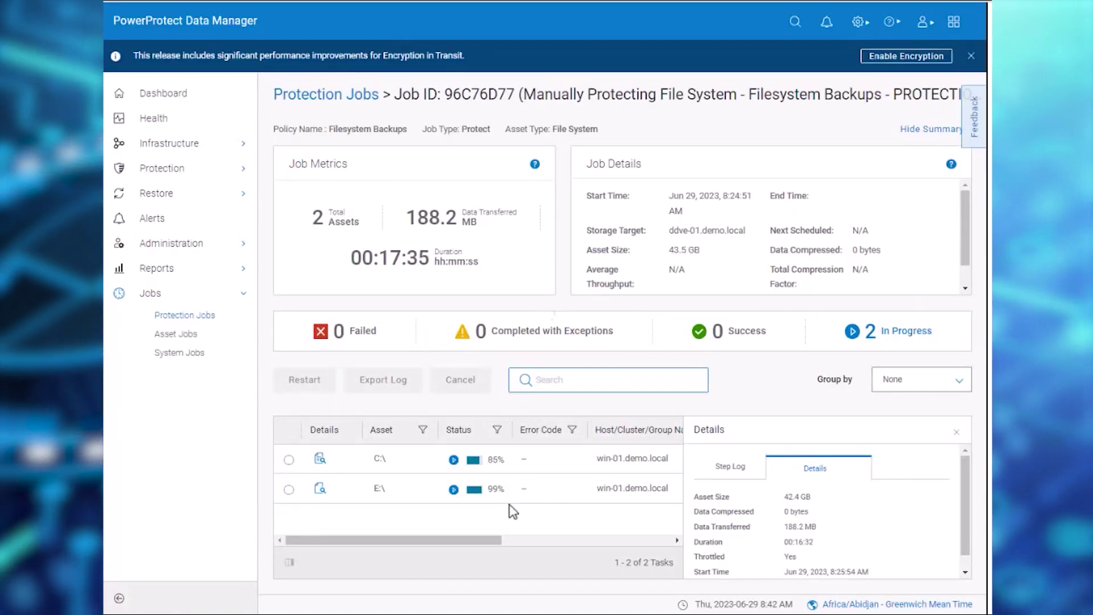
- Close the Details side panel to see the full task table for job 96C76D77
left_click(956, 434)
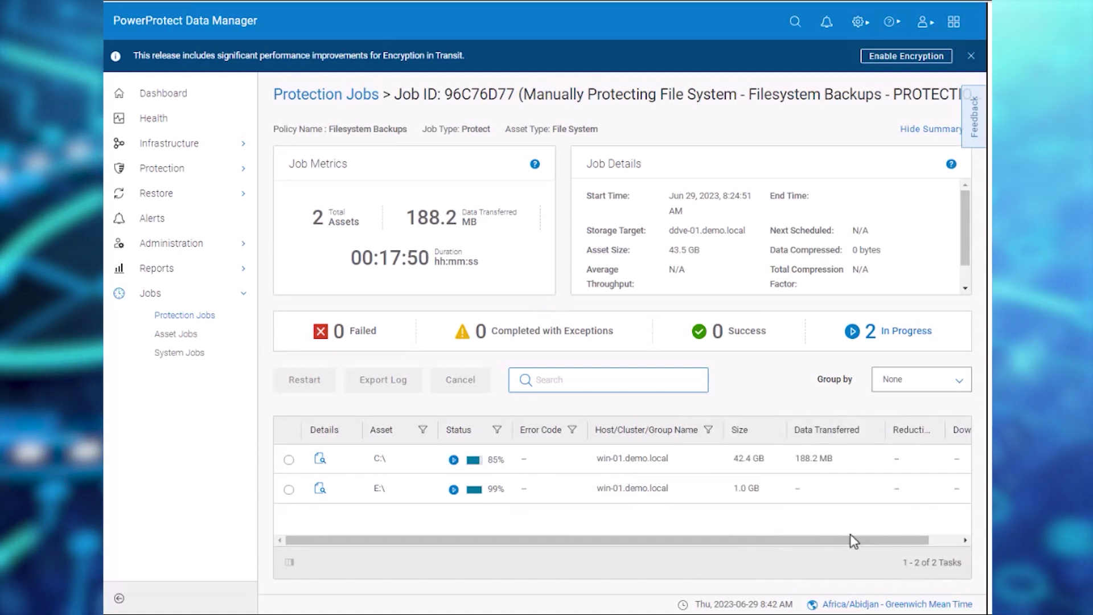